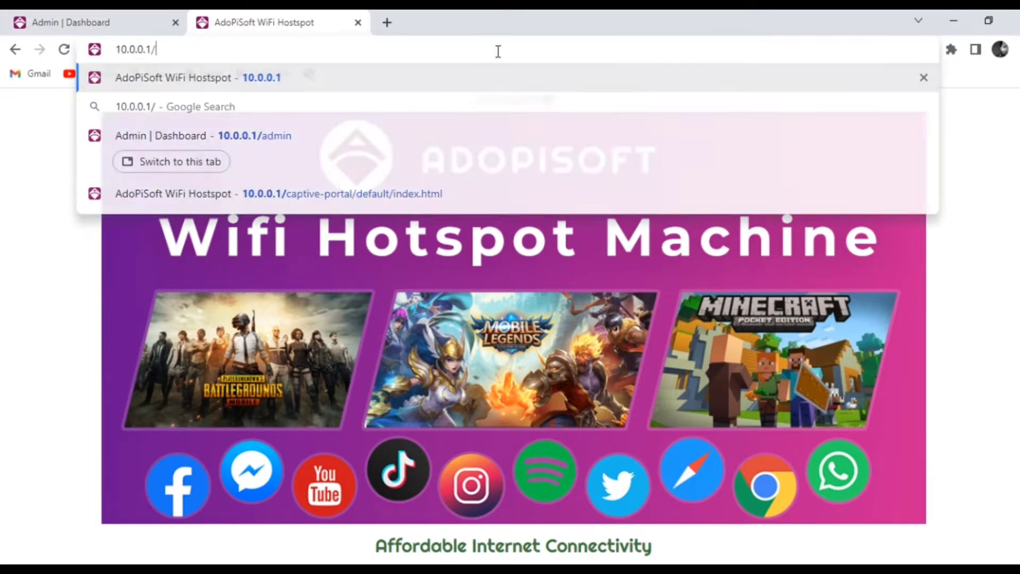
Load 10.0.0.1/admin and open Sales > Inventory, showing this week's earnings of 336.00.
key(Return)
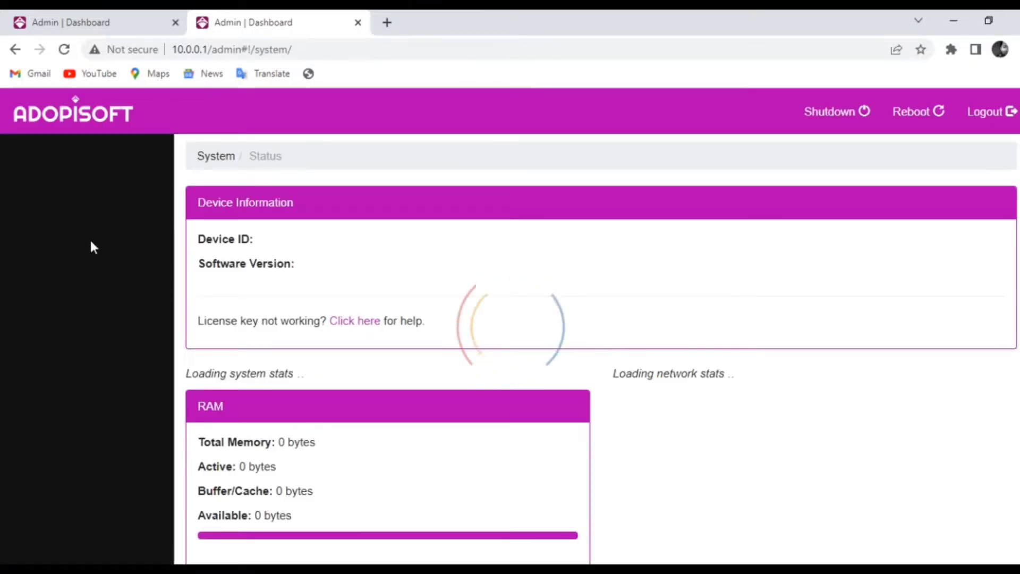
click(30, 187)
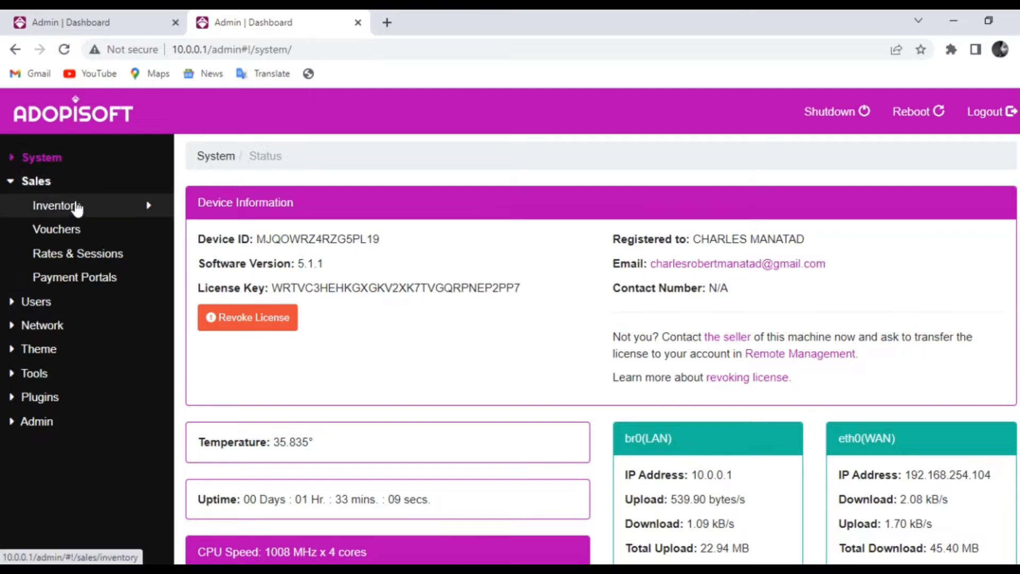
click(119, 211)
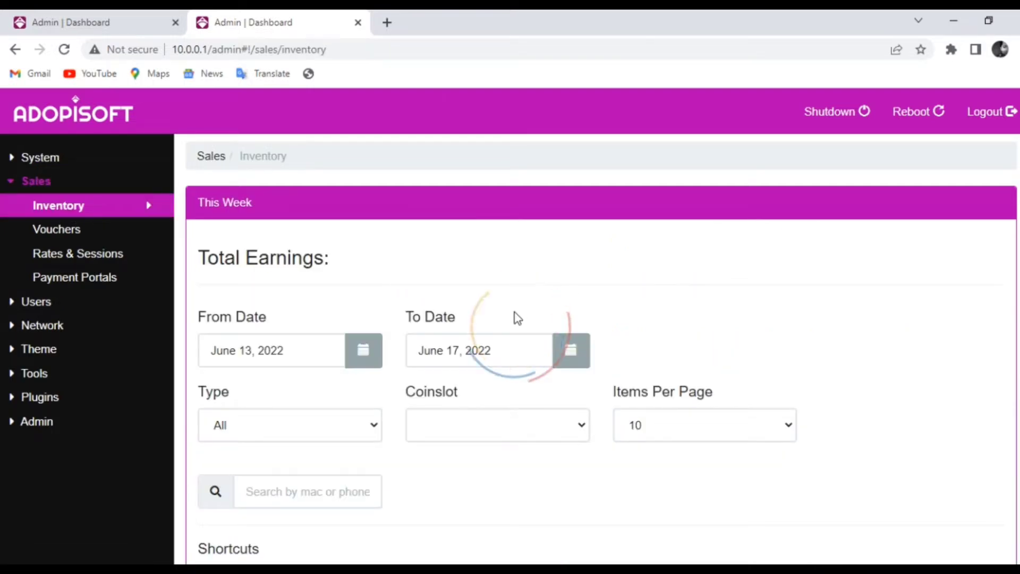
scroll(521, 301, down, 7)
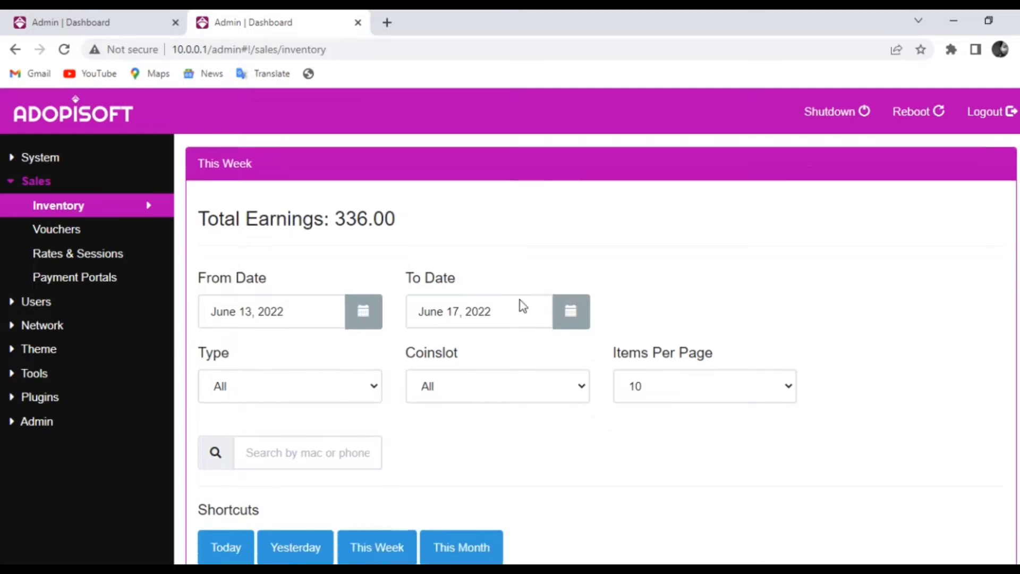
scroll(520, 301, down, 6)
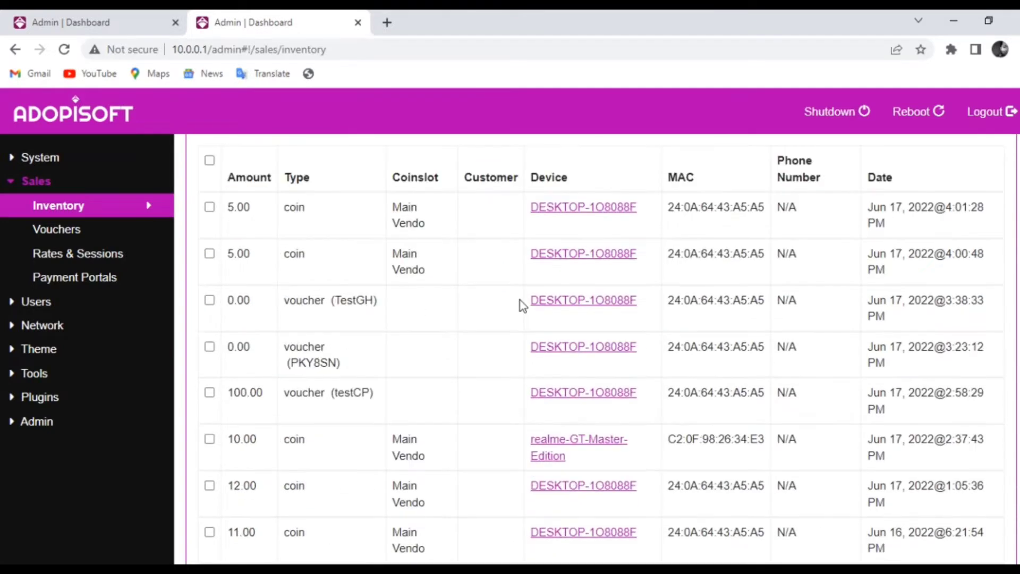
scroll(521, 301, up, 12)
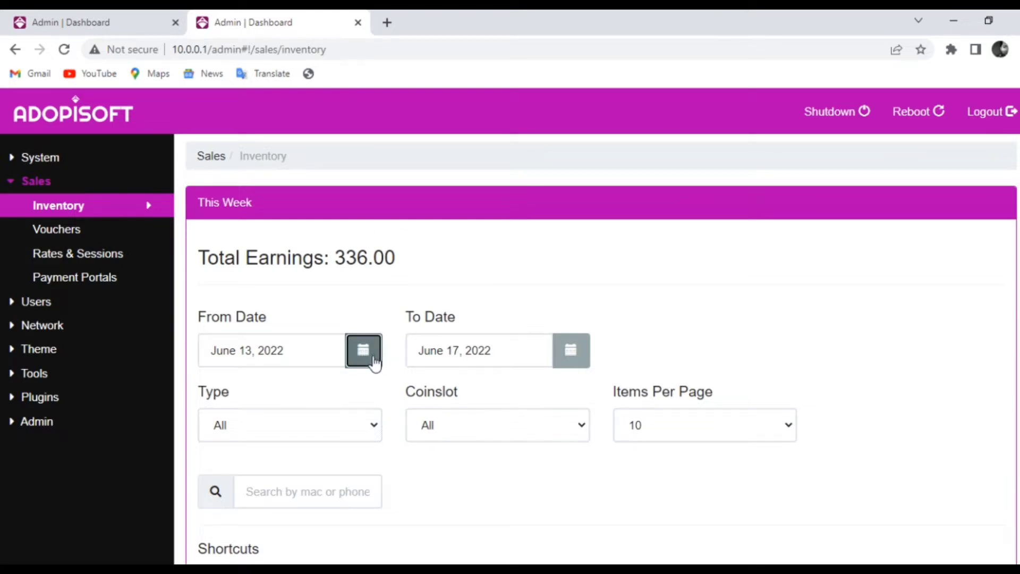
Try June 9 and June 16 as the start and end dates in the date calendars.
click(363, 350)
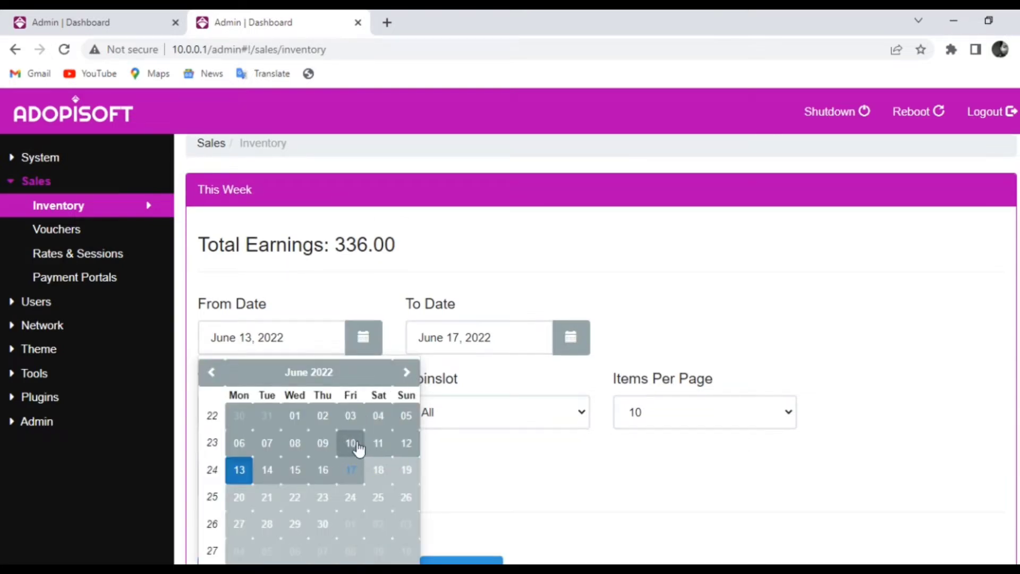
click(325, 446)
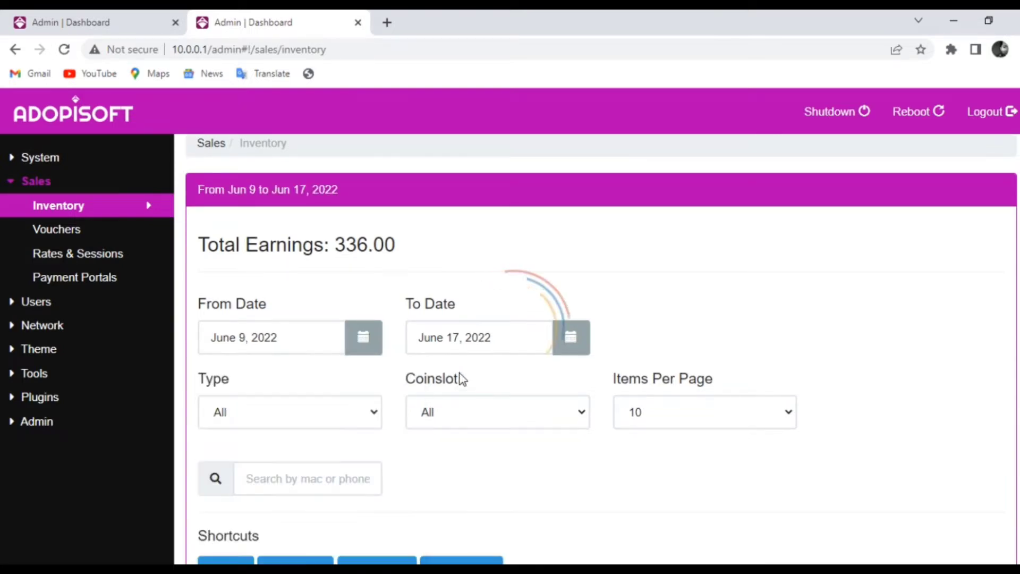
click(579, 346)
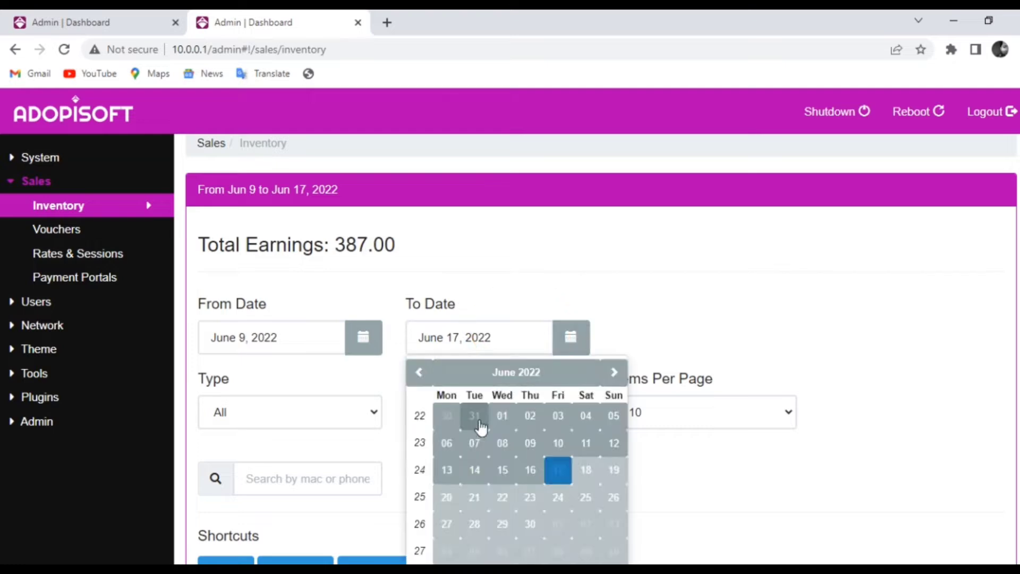
click(528, 470)
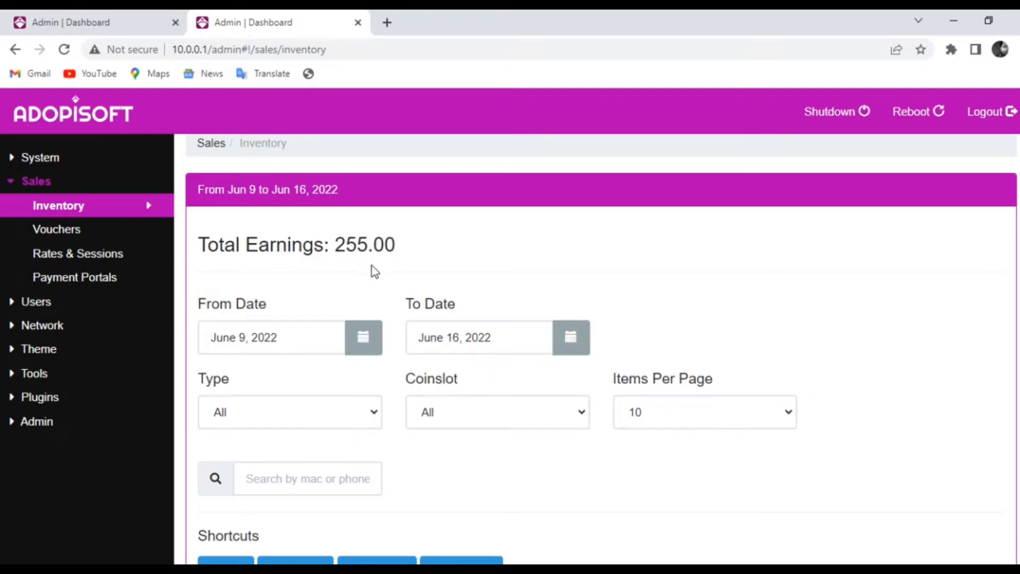
click(564, 343)
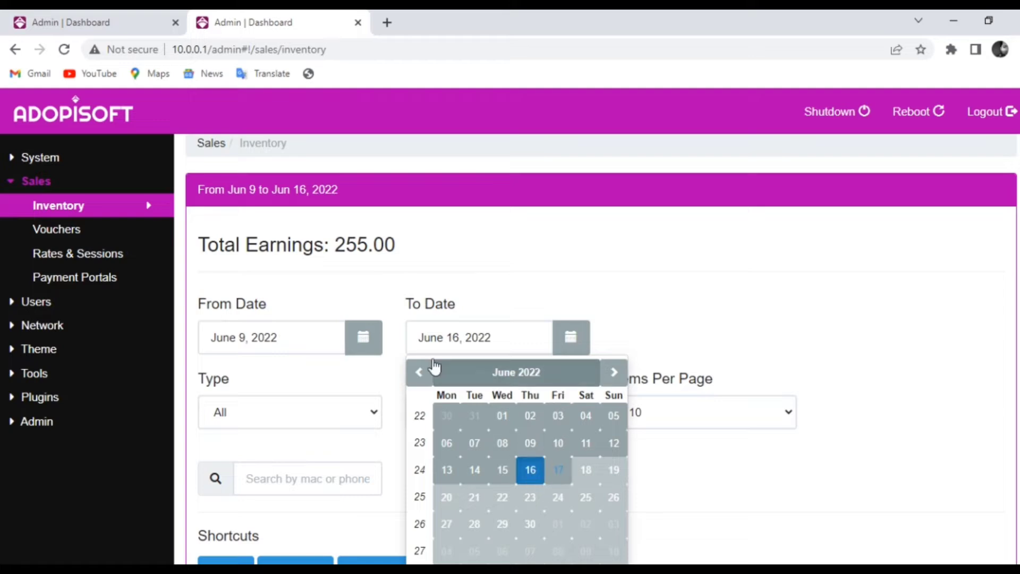
click(365, 342)
click(322, 470)
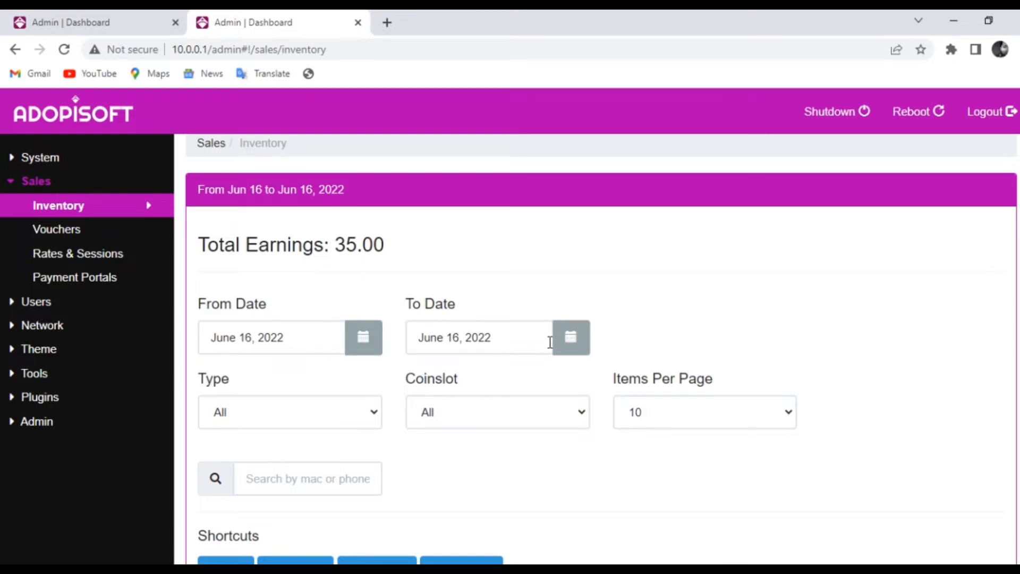
Set the range from April 1 to June 17, 2022, giving earnings of 387.00.
click(361, 340)
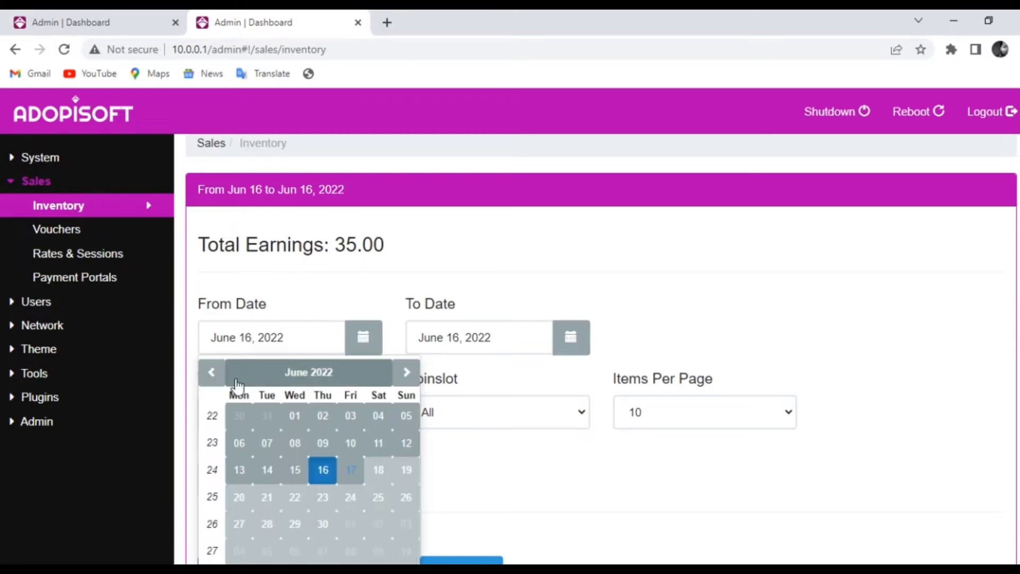
click(211, 373)
click(211, 373)
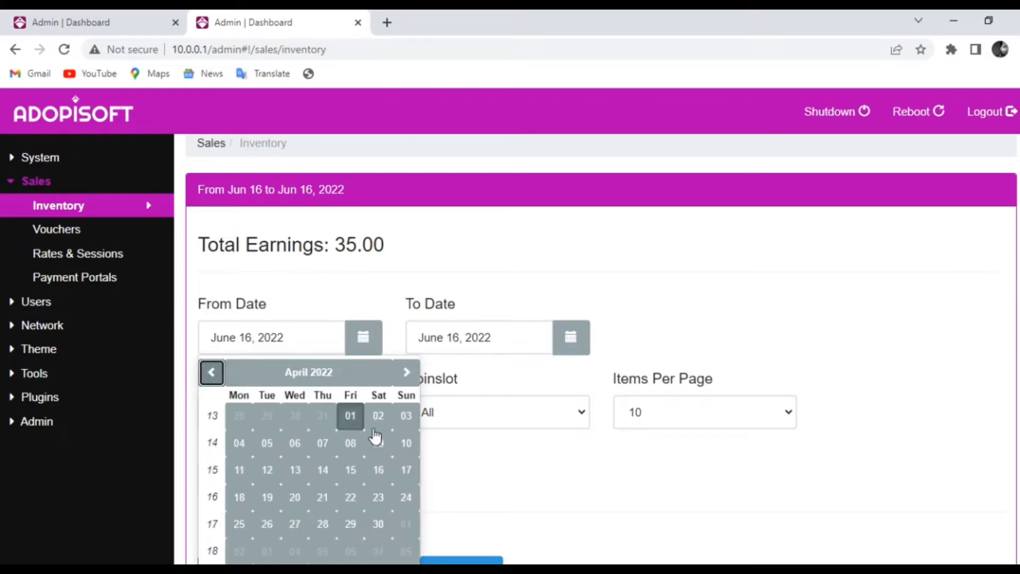
click(351, 416)
click(572, 340)
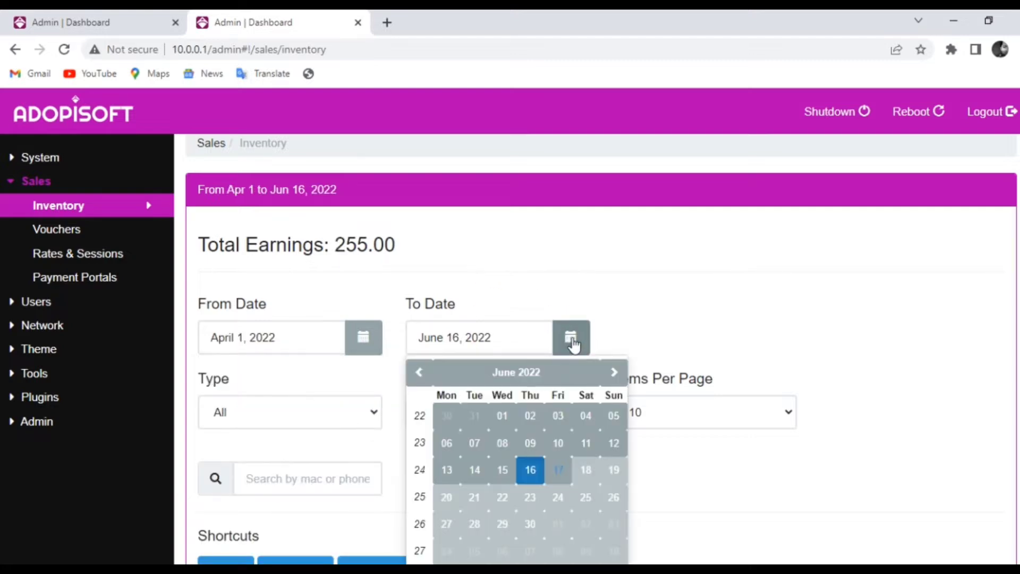
click(558, 469)
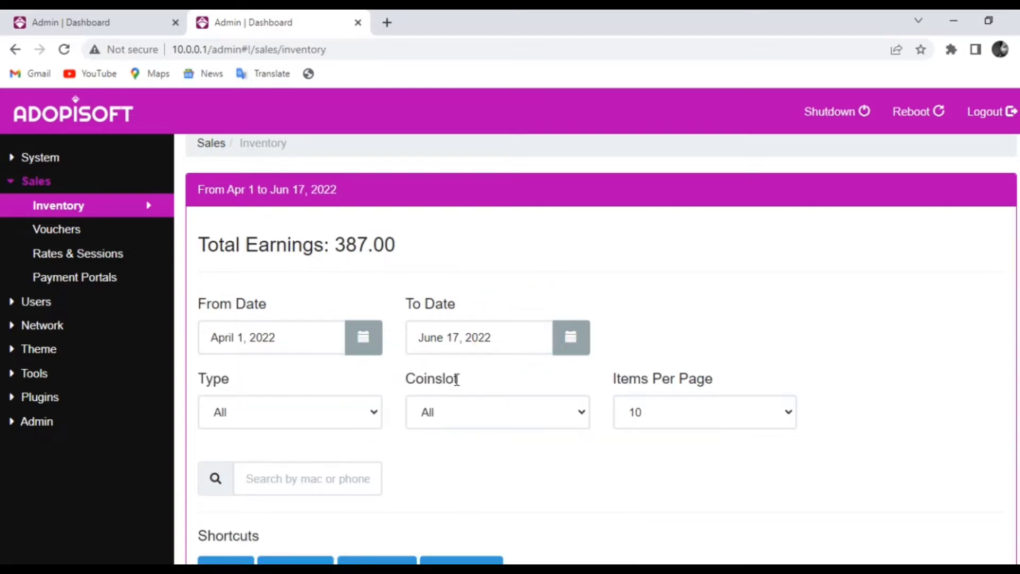
scroll(465, 396, down, 2)
click(360, 344)
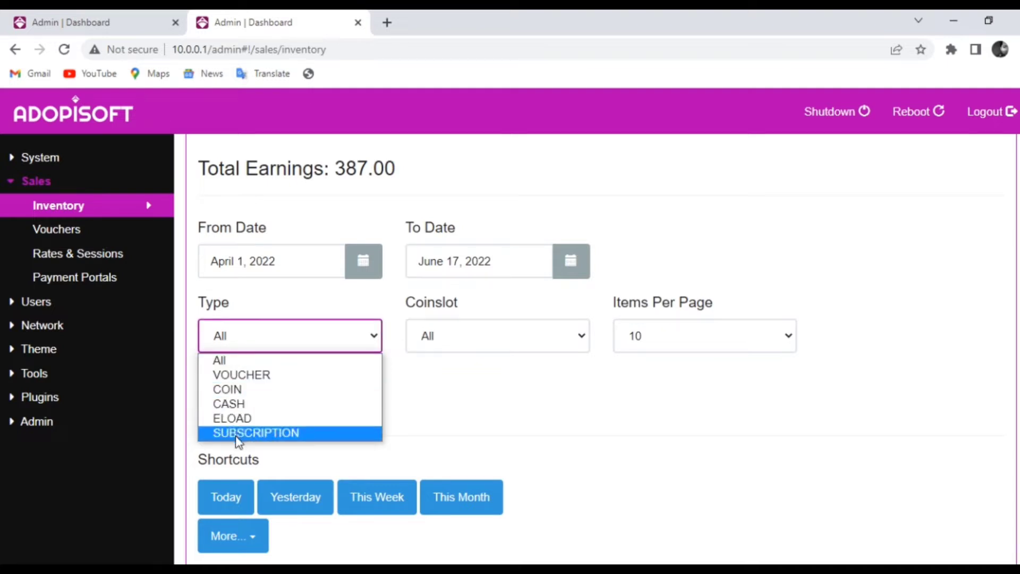
click(265, 375)
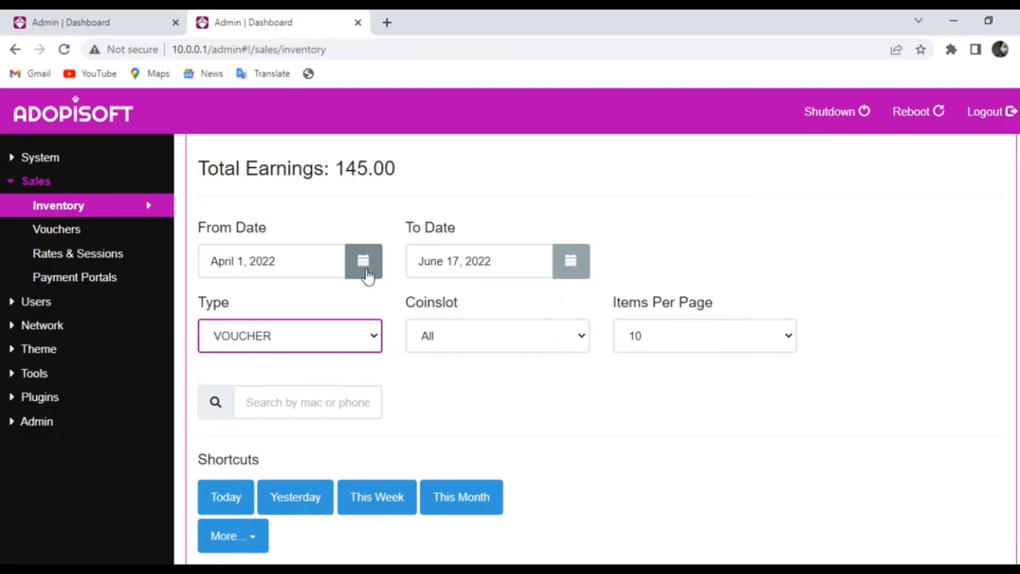
click(371, 348)
click(332, 392)
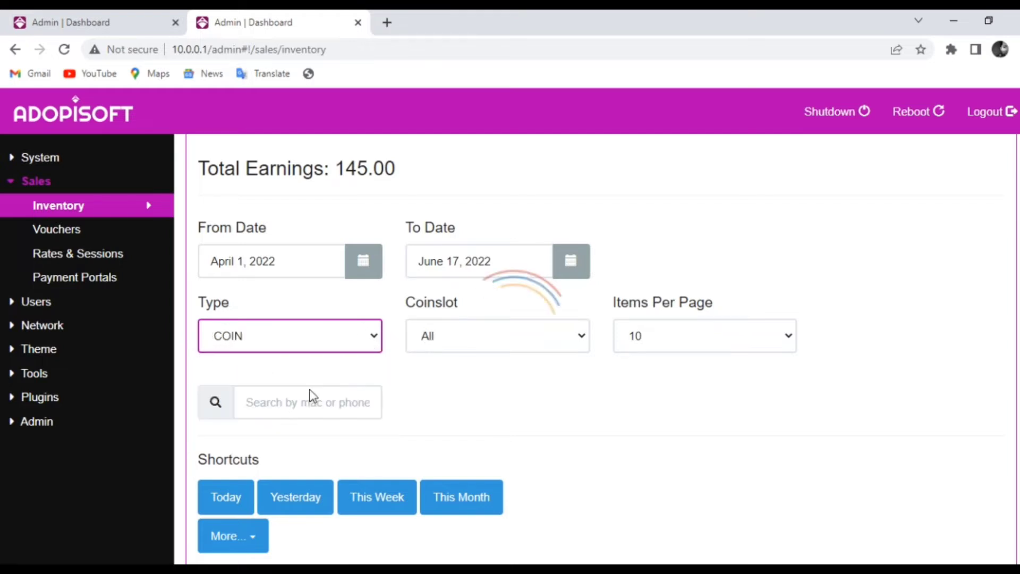
click(374, 344)
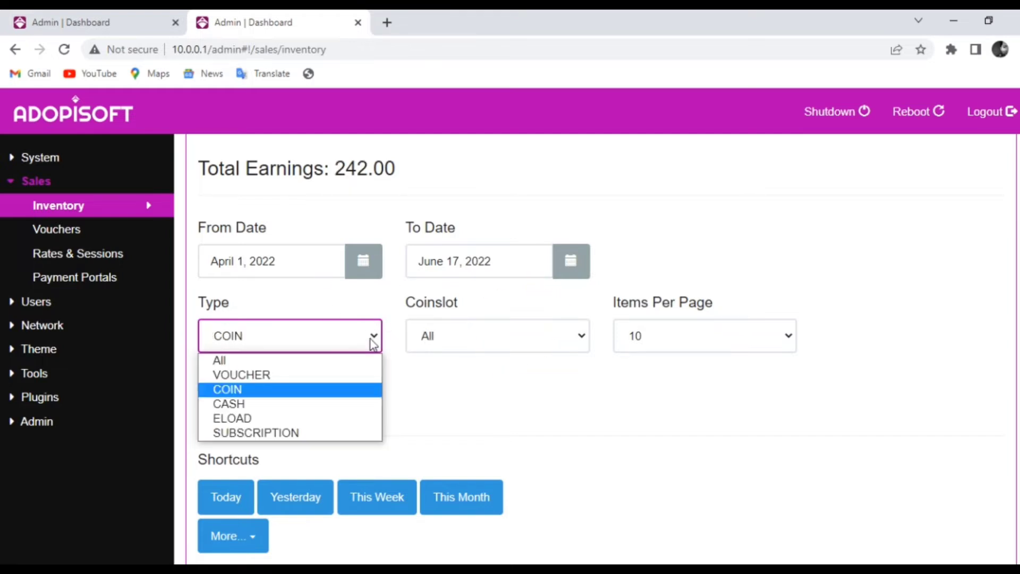
click(233, 362)
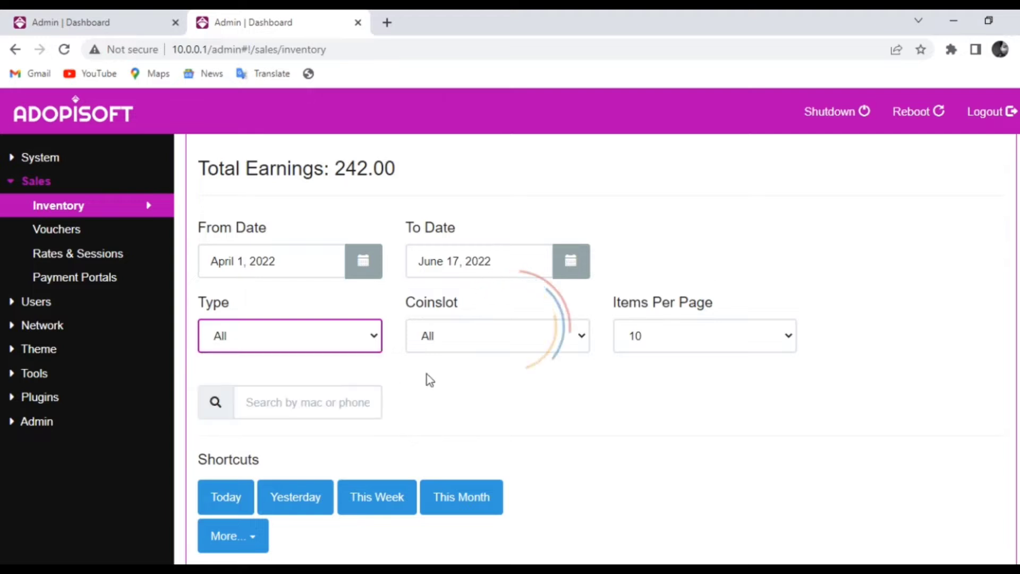
click(365, 336)
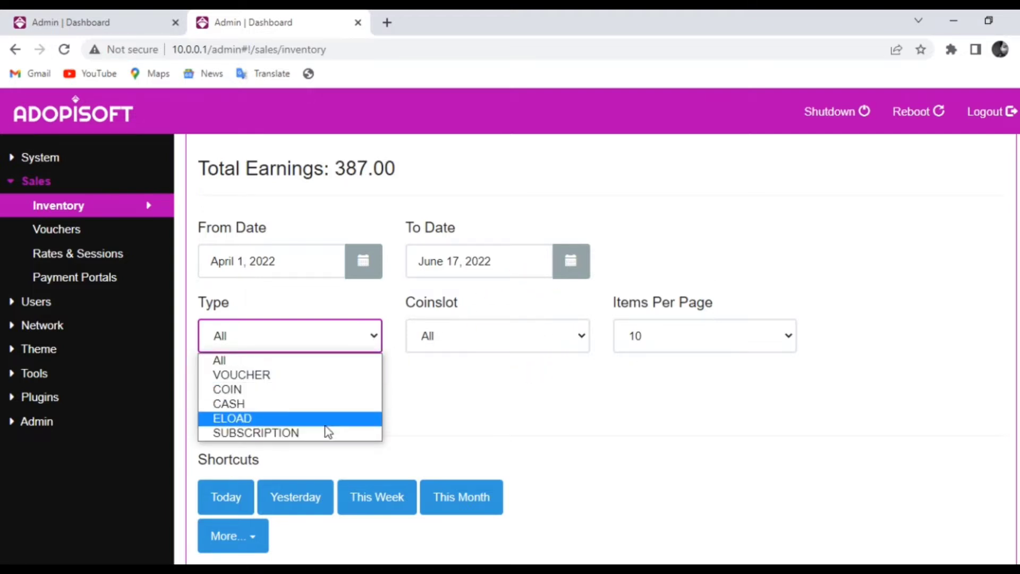
click(376, 336)
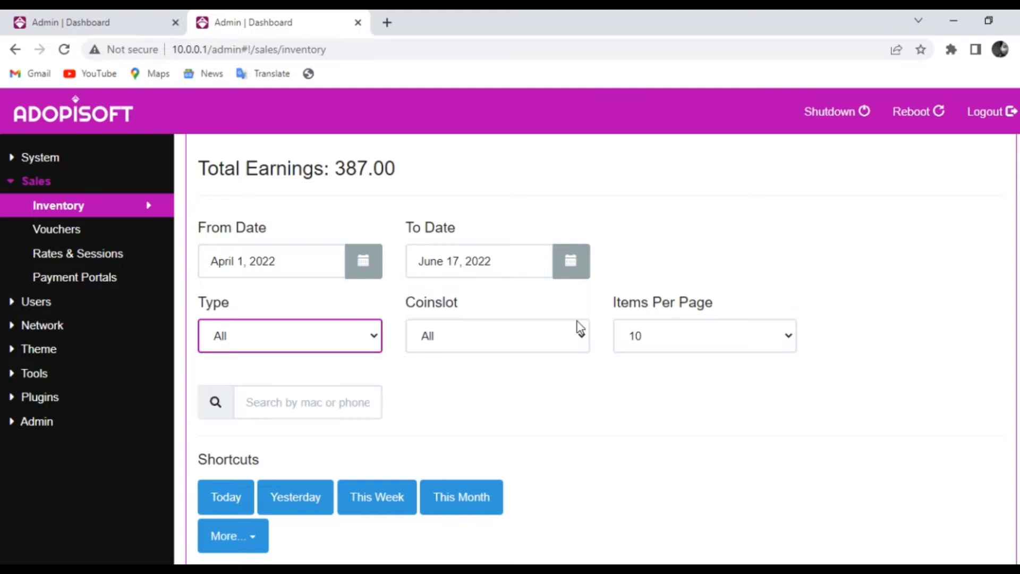
Leave the Coinslot filter on All instead of Main Vendo.
click(584, 337)
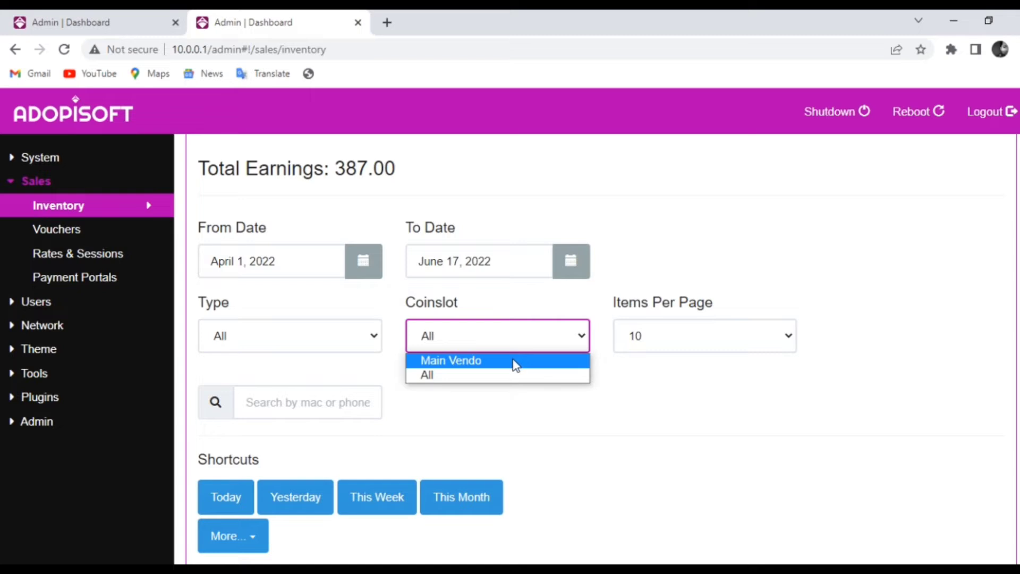
click(490, 377)
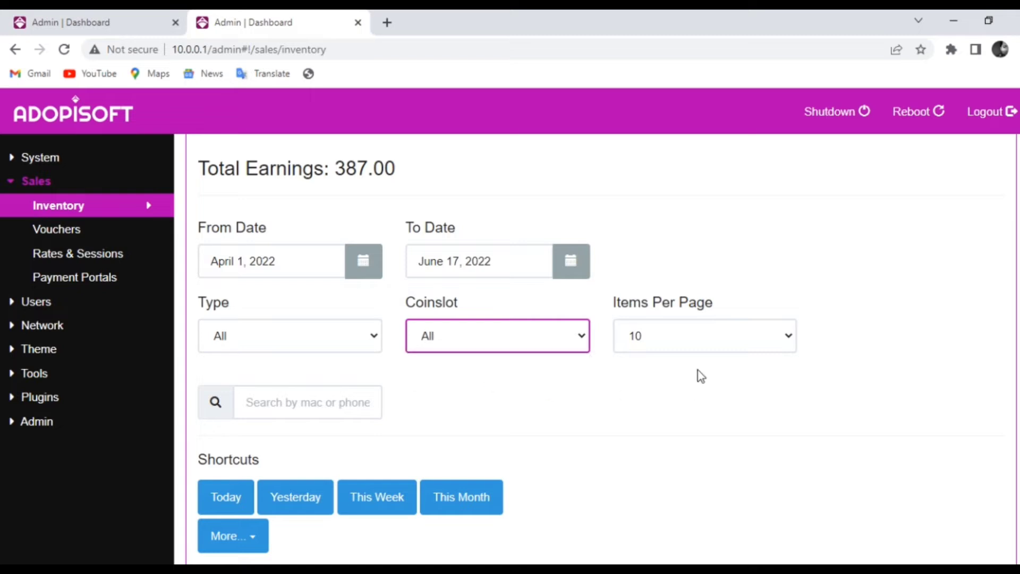
scroll(392, 444, down, 1)
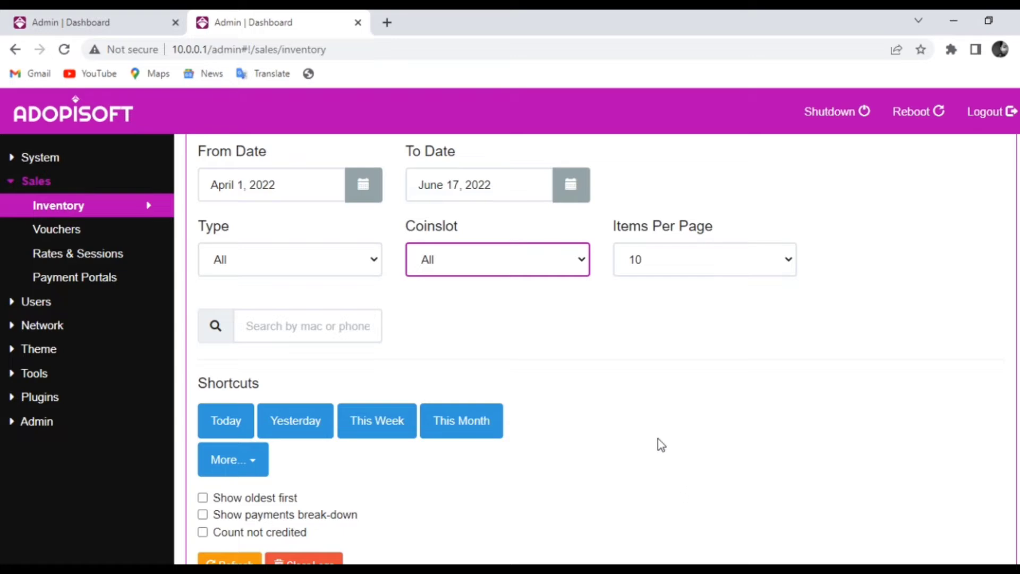
Show 50 sales records per page and scroll through the table.
scroll(623, 409, down, 1)
click(776, 181)
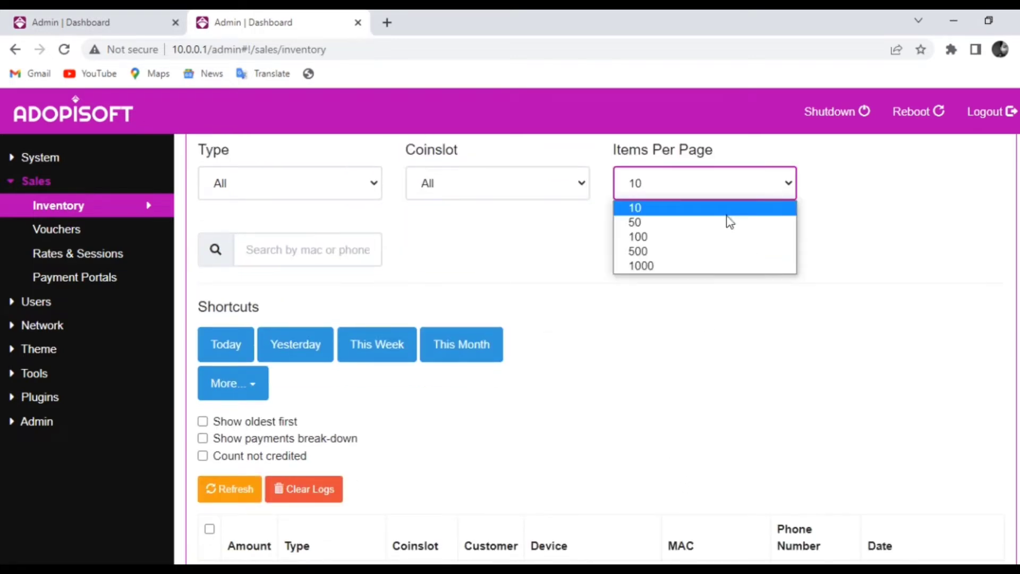
click(685, 222)
scroll(588, 390, down, 5)
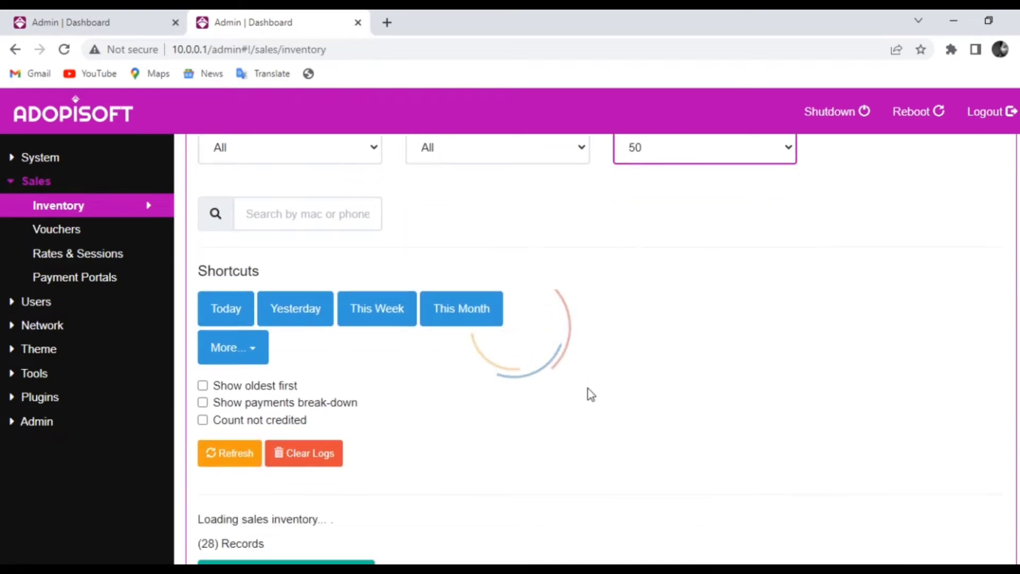
scroll(370, 423, down, 15)
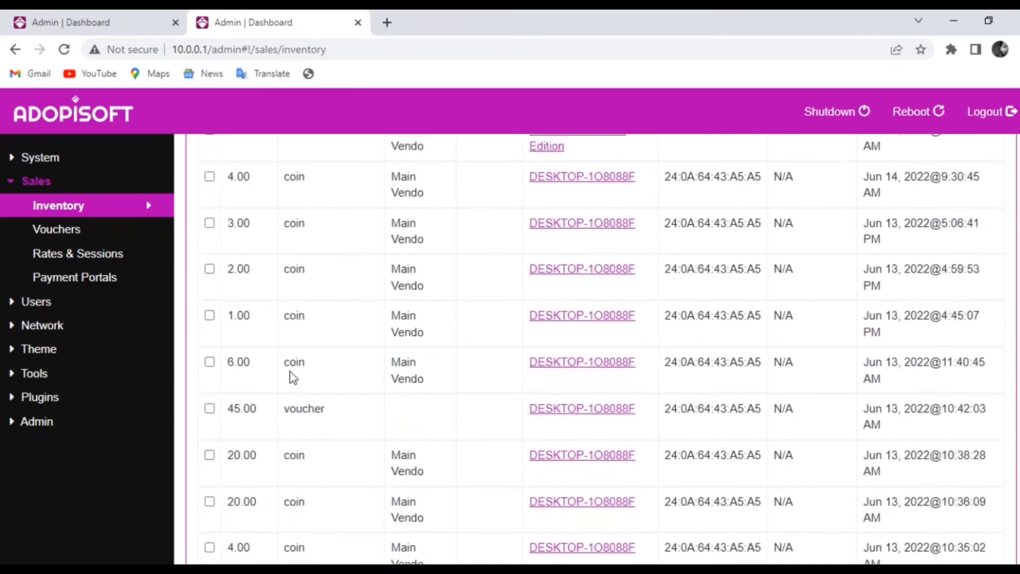
scroll(542, 369, up, 20)
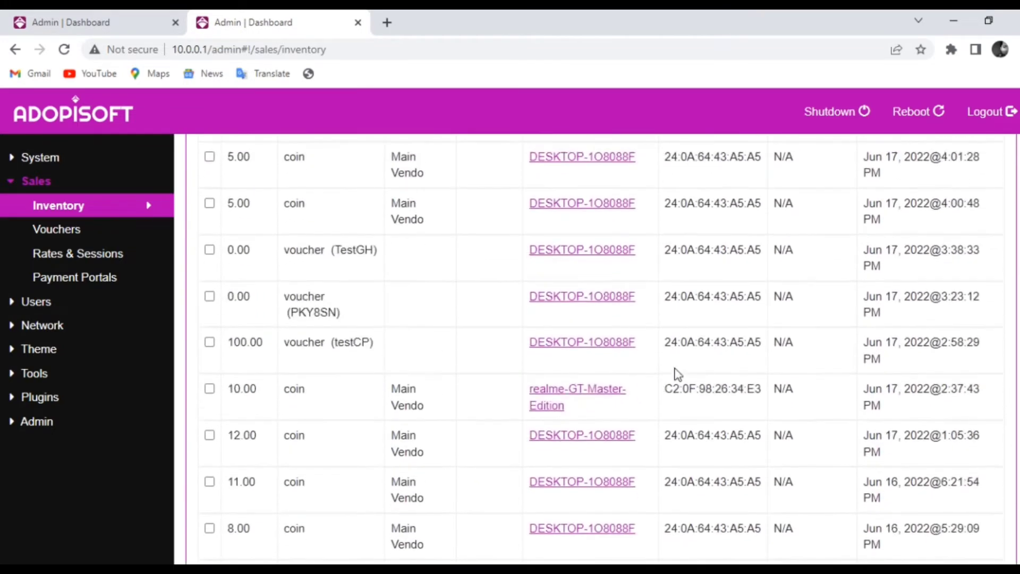
Set Items Per Page back to 10.
click(716, 375)
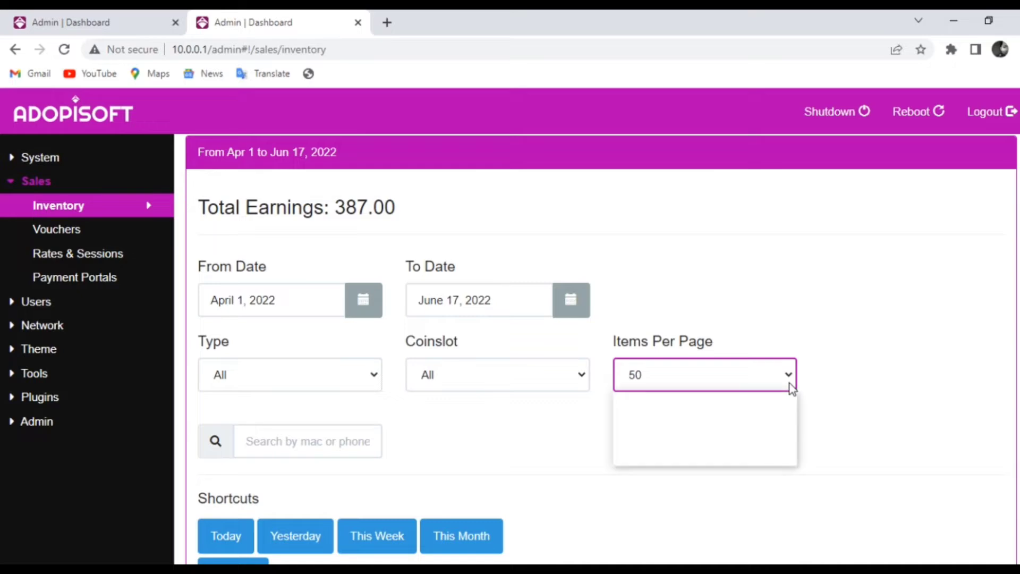
click(664, 400)
scroll(457, 461, down, 12)
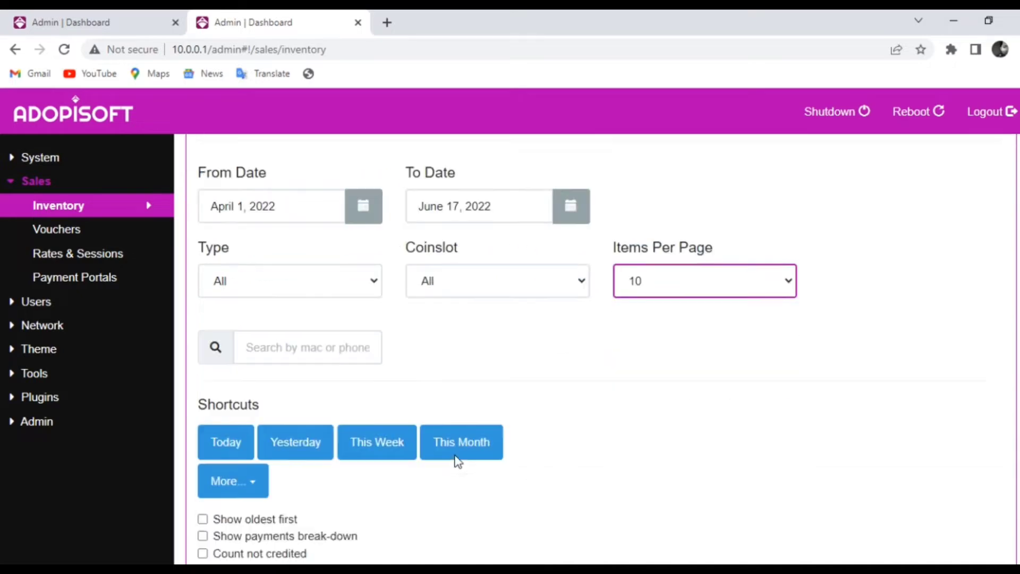
scroll(406, 420, up, 10)
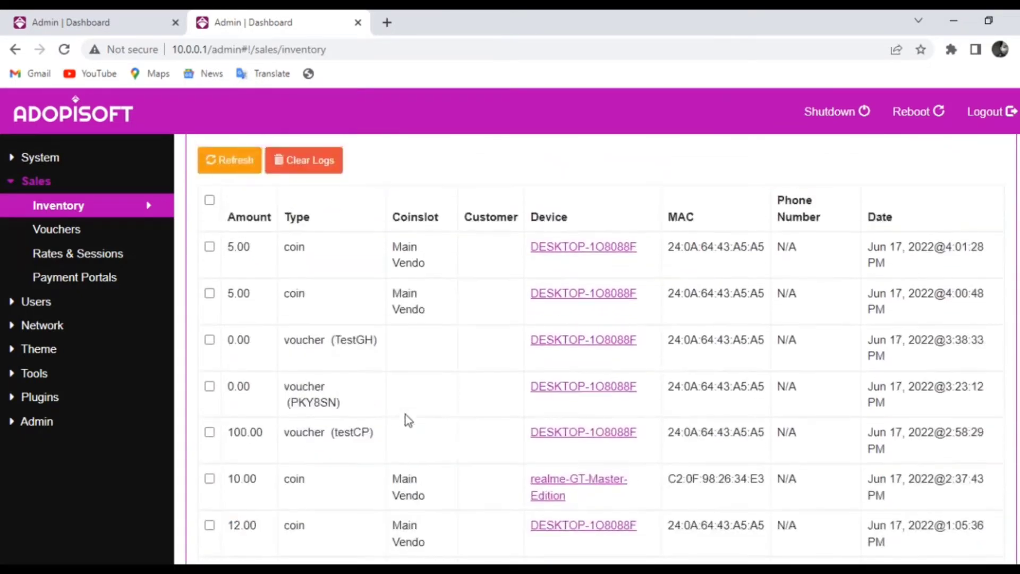
scroll(426, 356, up, 1)
scroll(378, 358, down, 1)
Select the MAC address in the first sales record.
click(305, 292)
scroll(305, 293, down, 1)
scroll(305, 293, down, 5)
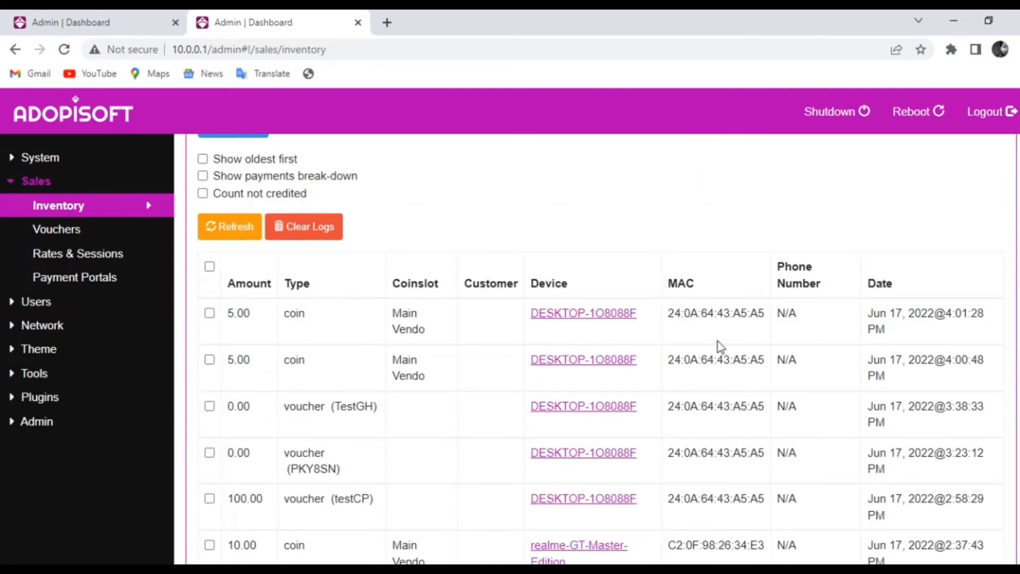
drag(771, 317, 664, 317)
key(ctrl+c)
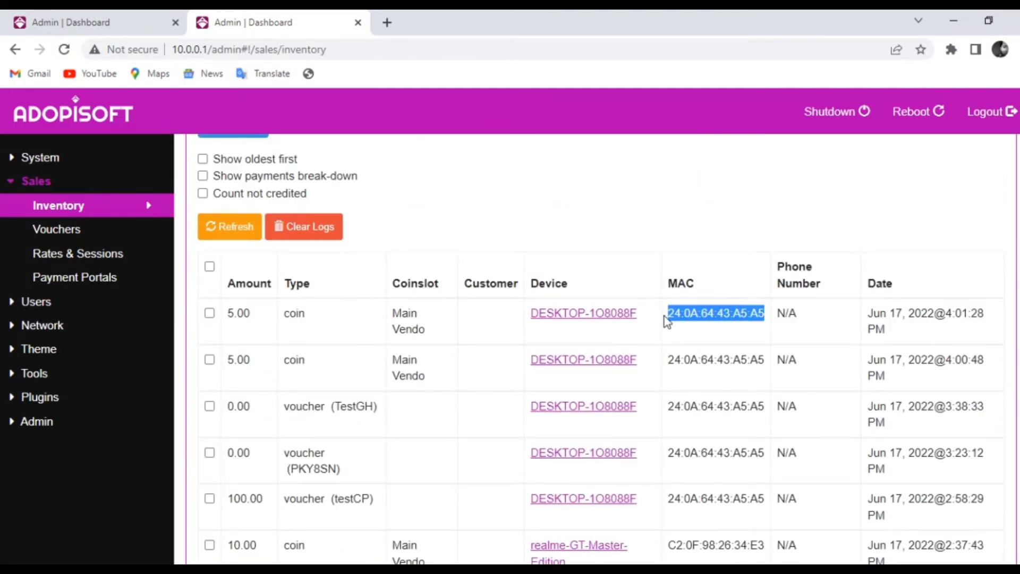
Search sales by the copied MAC address, showing 26 records totalling 374.00.
scroll(409, 338, up, 5)
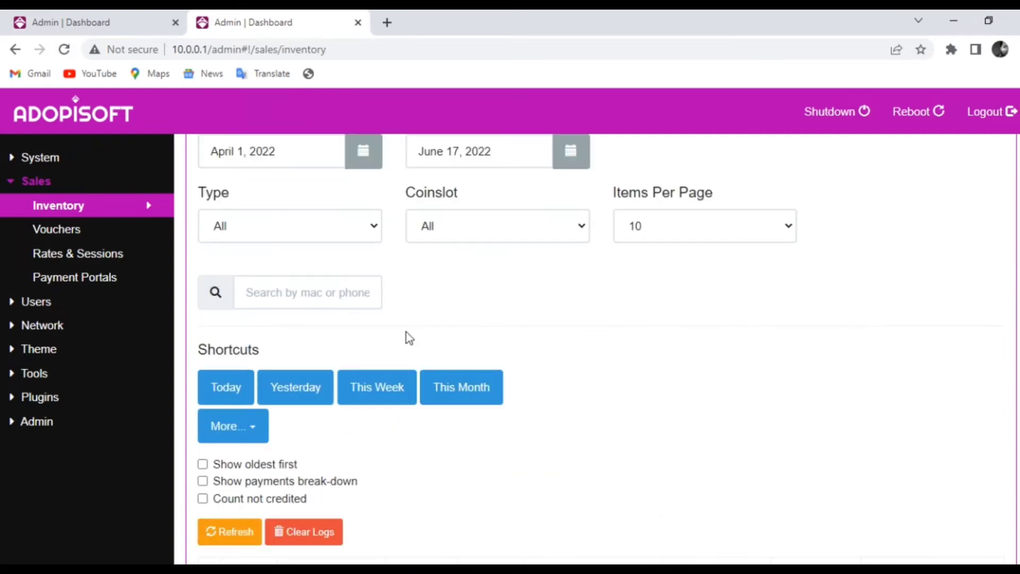
click(316, 295)
key(ctrl+v)
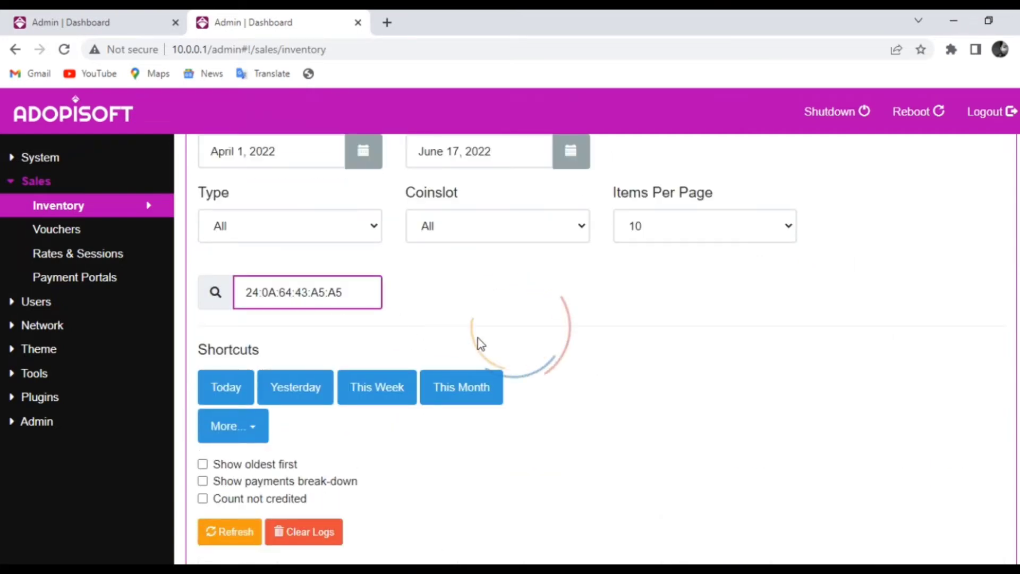
scroll(623, 378, down, 5)
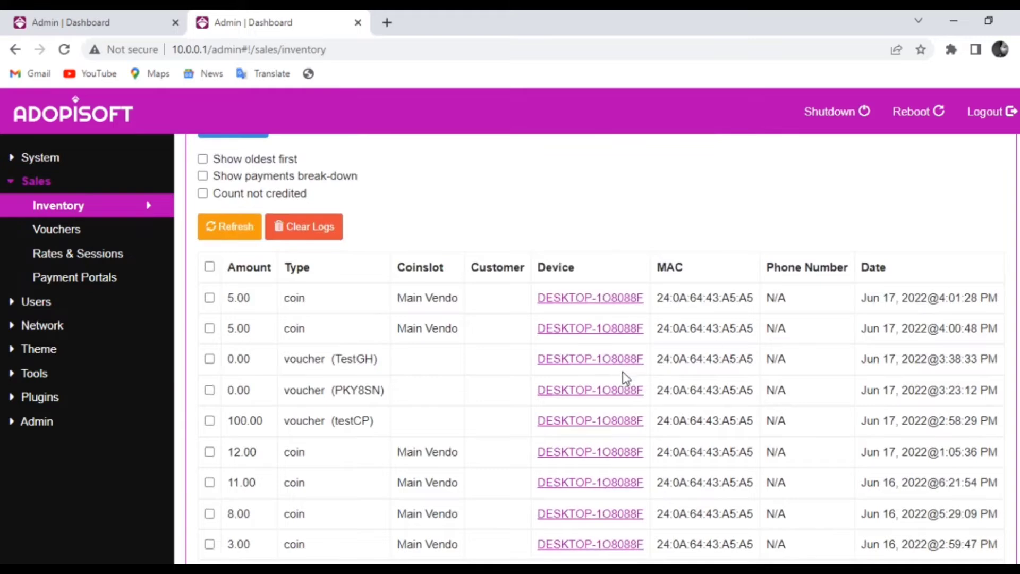
scroll(699, 433, down, 3)
scroll(658, 403, up, 10)
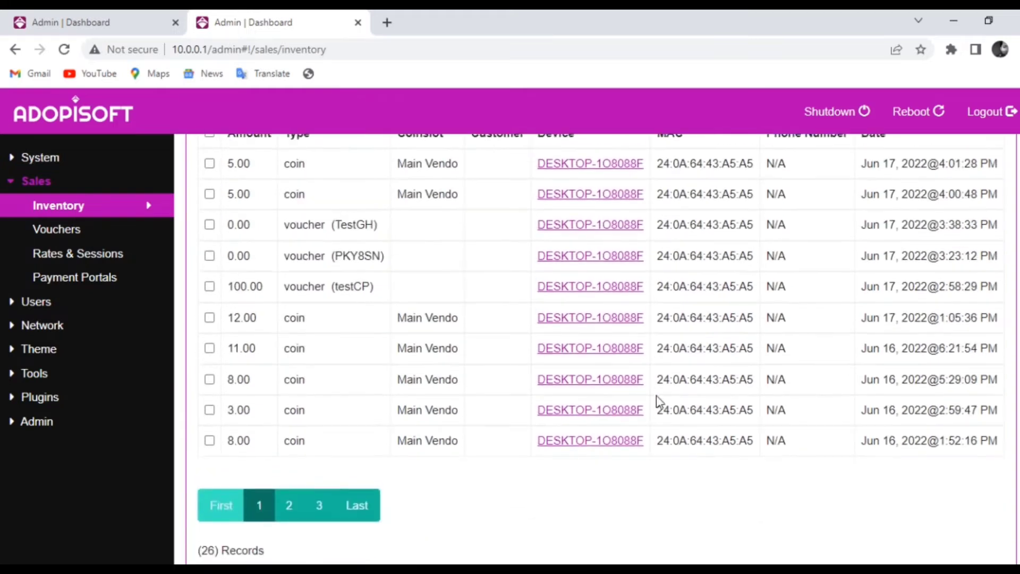
Clear the MAC search so all sales return with earnings of 387.00.
drag(402, 374, 171, 379)
key(BackSpace)
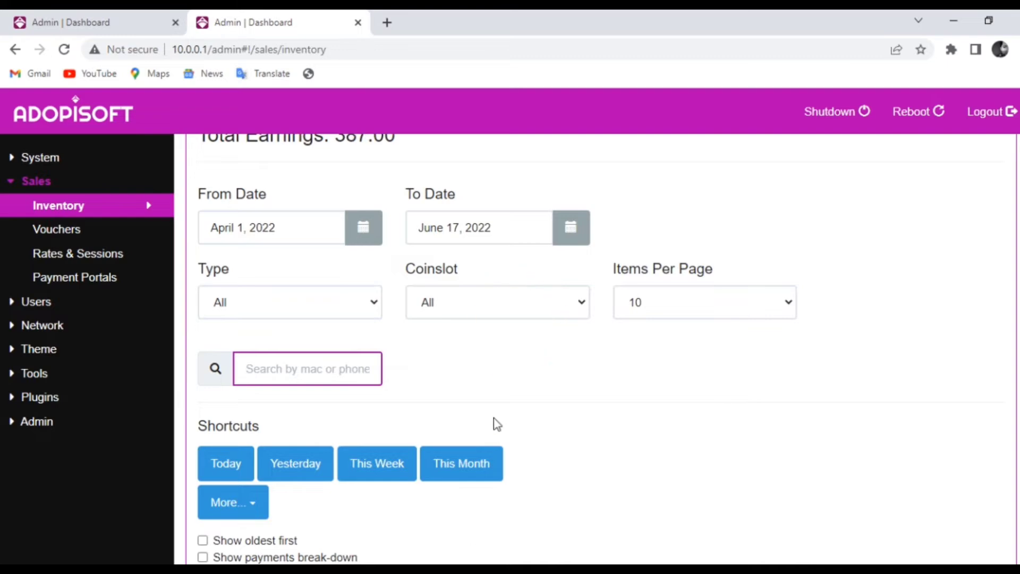
scroll(493, 418, down, 2)
scroll(278, 405, up, 4)
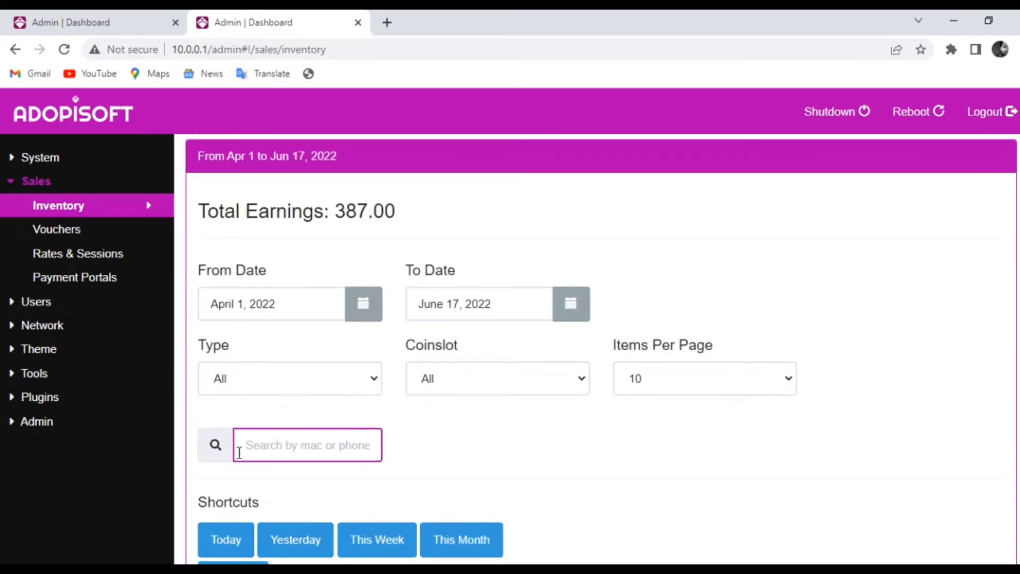
scroll(243, 505, down, 2)
scroll(251, 478, up, 2)
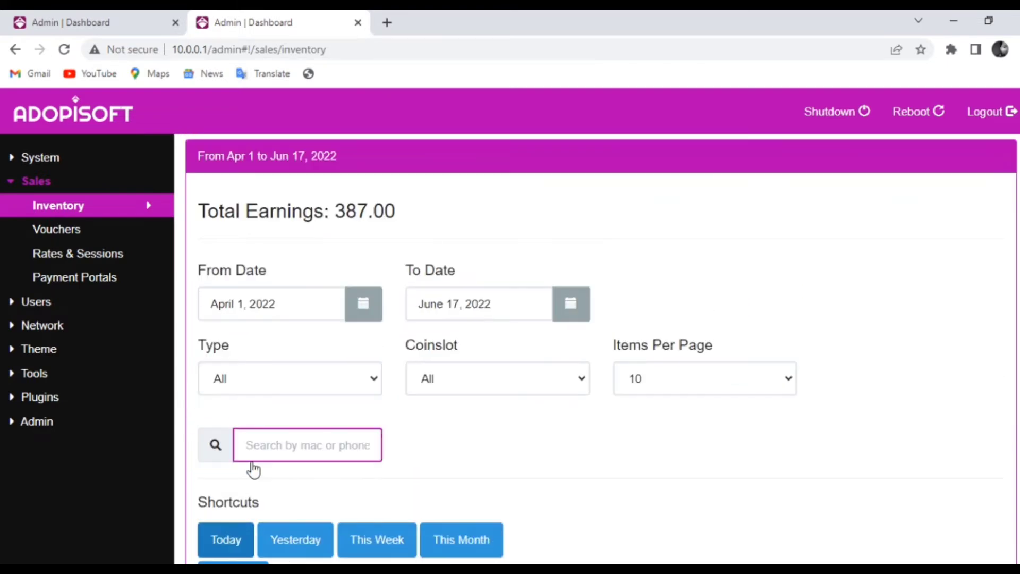
Try the Today, Yesterday, This Week and This Month shortcuts, ending on June 1–17, 2022.
click(237, 546)
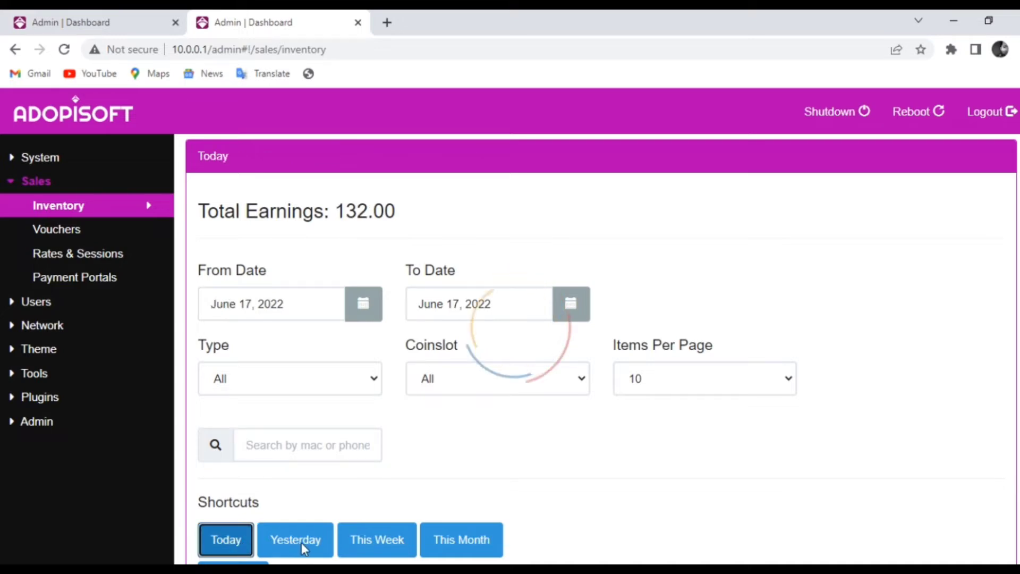
click(301, 543)
click(372, 550)
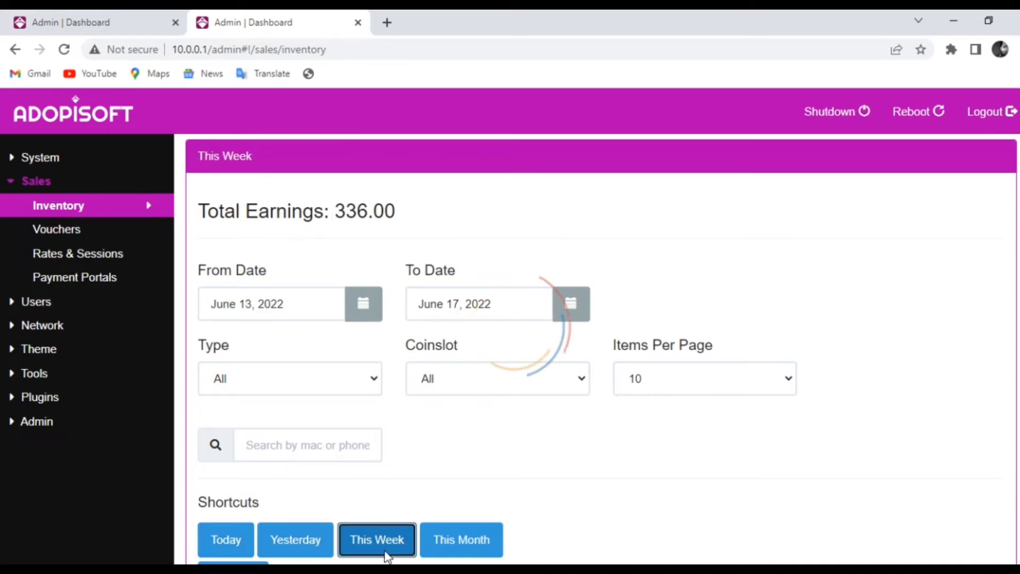
click(466, 540)
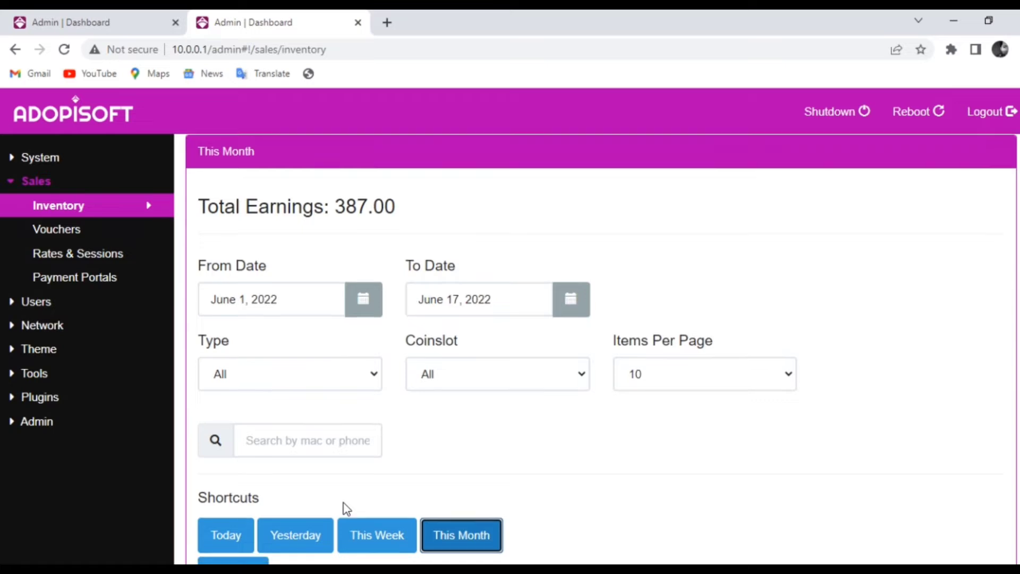
scroll(330, 502, down, 2)
Open the More... preset date ranges and close them without choosing one.
click(250, 508)
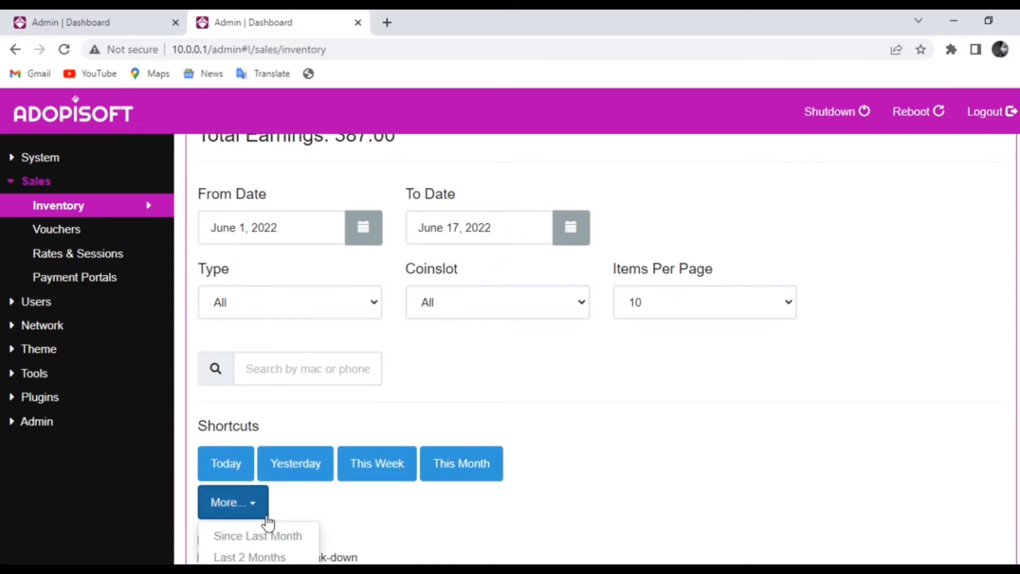
scroll(301, 510, down, 3)
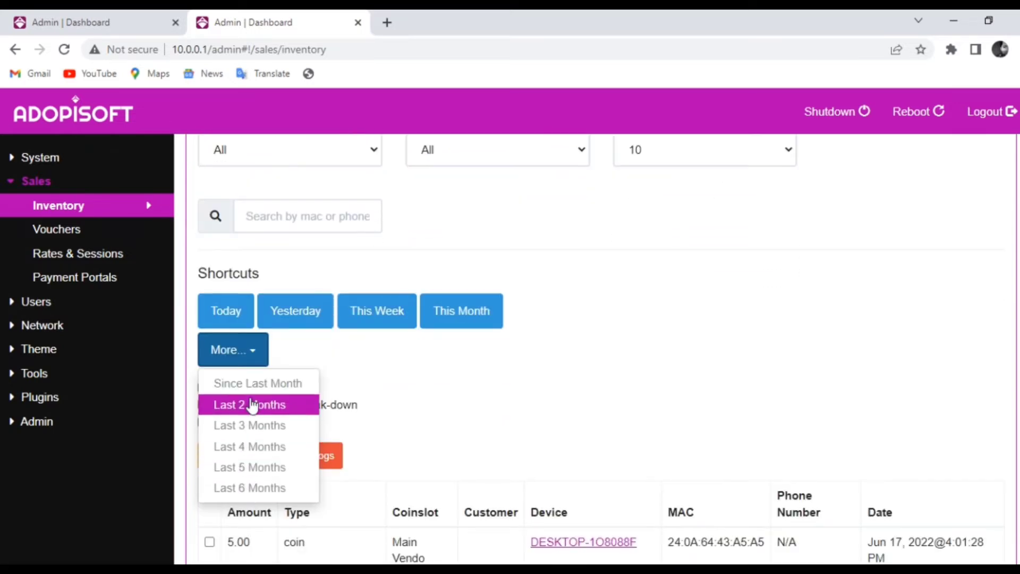
click(425, 432)
scroll(399, 433, down, 2)
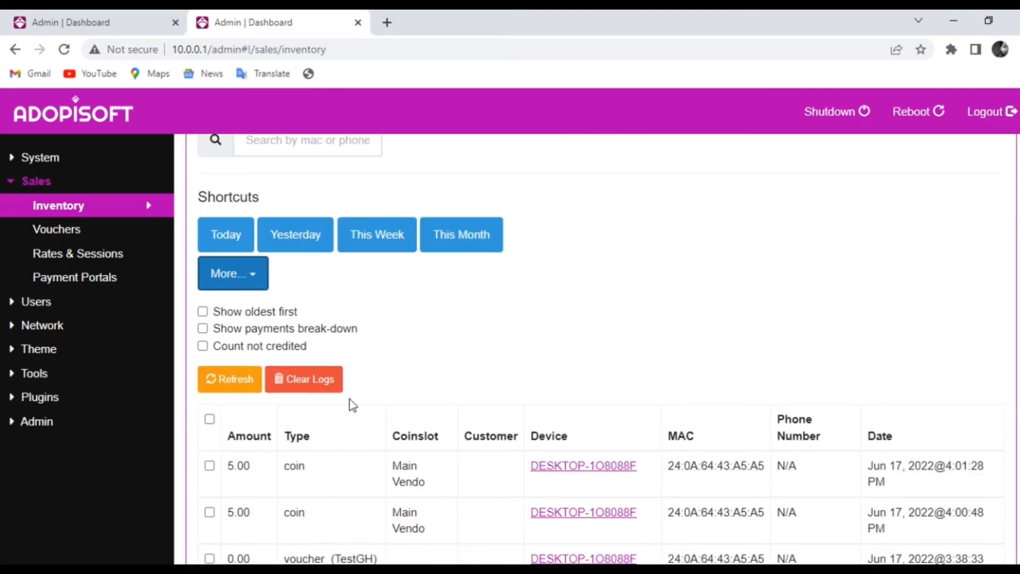
click(214, 314)
scroll(382, 377, down, 2)
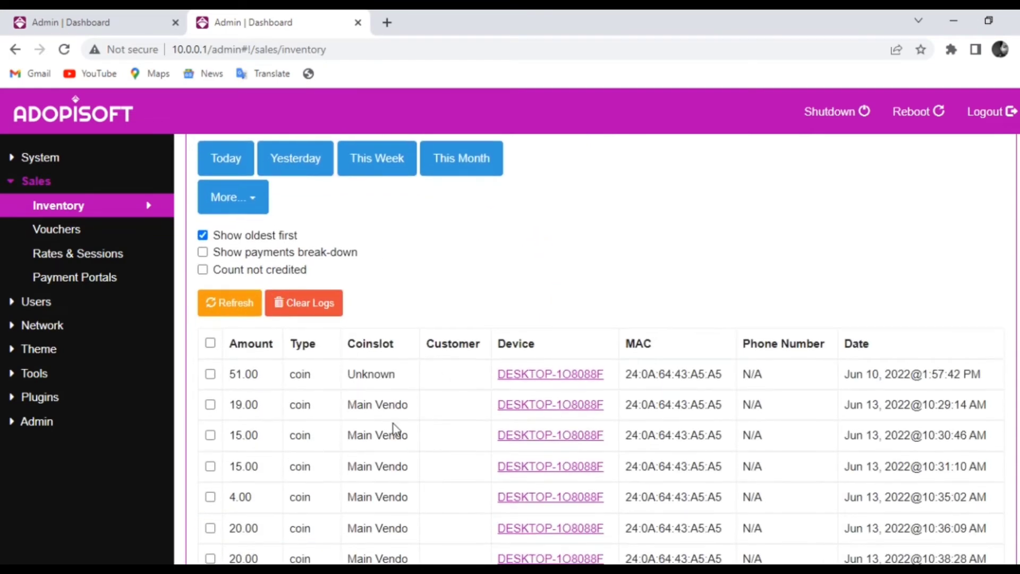
click(222, 240)
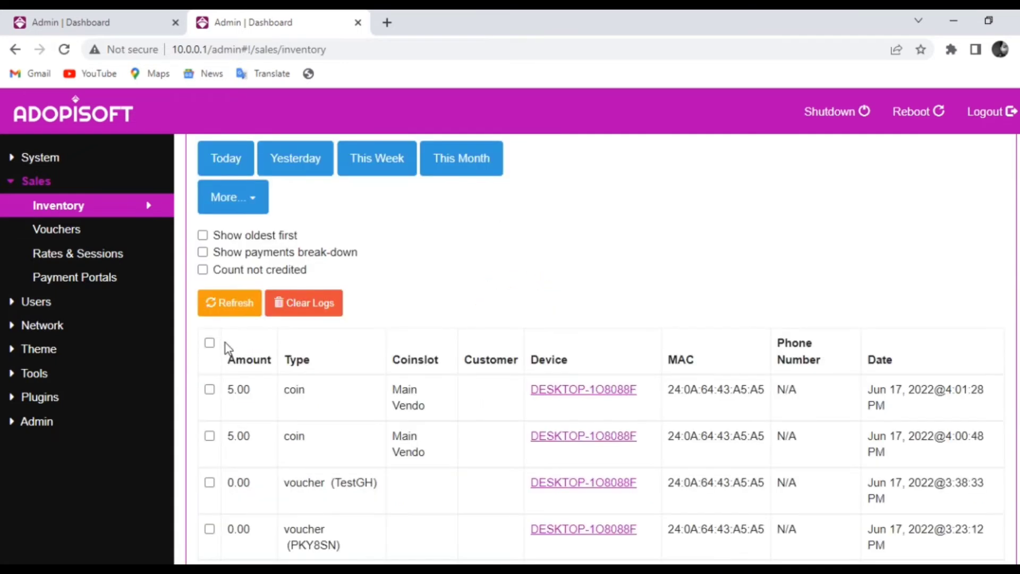
click(221, 259)
scroll(404, 431, down, 4)
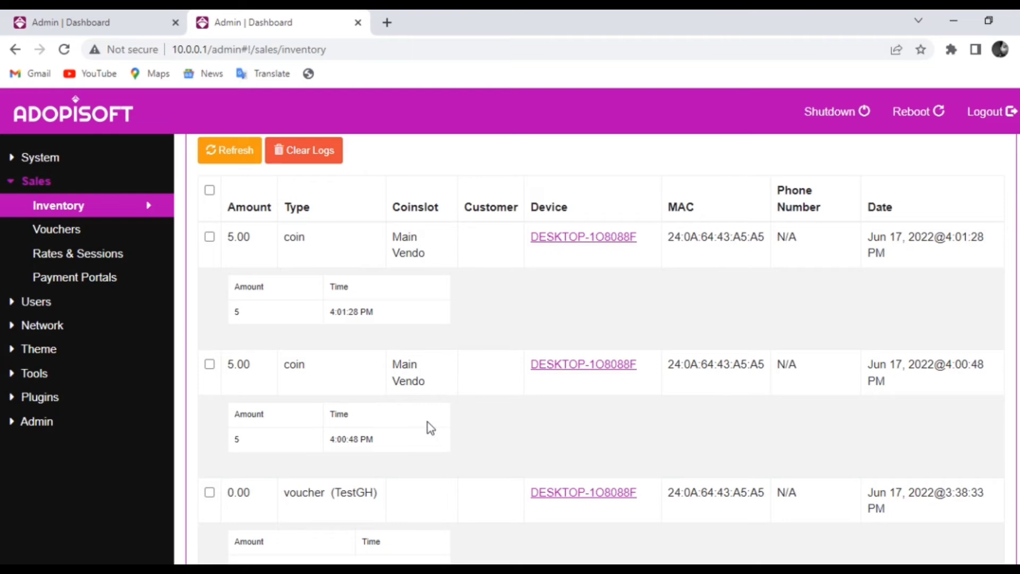
scroll(427, 423, down, 10)
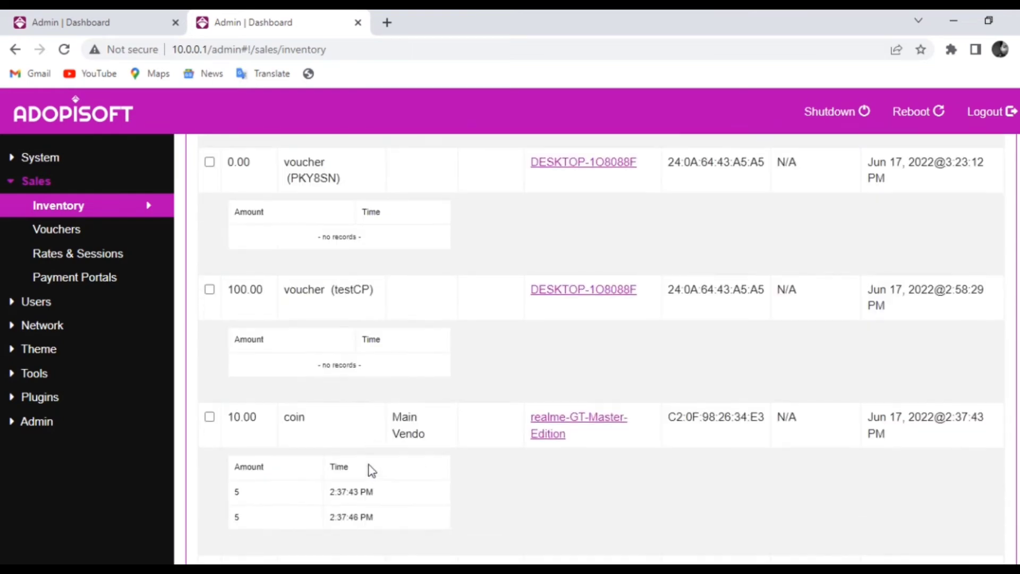
scroll(372, 471, up, 13)
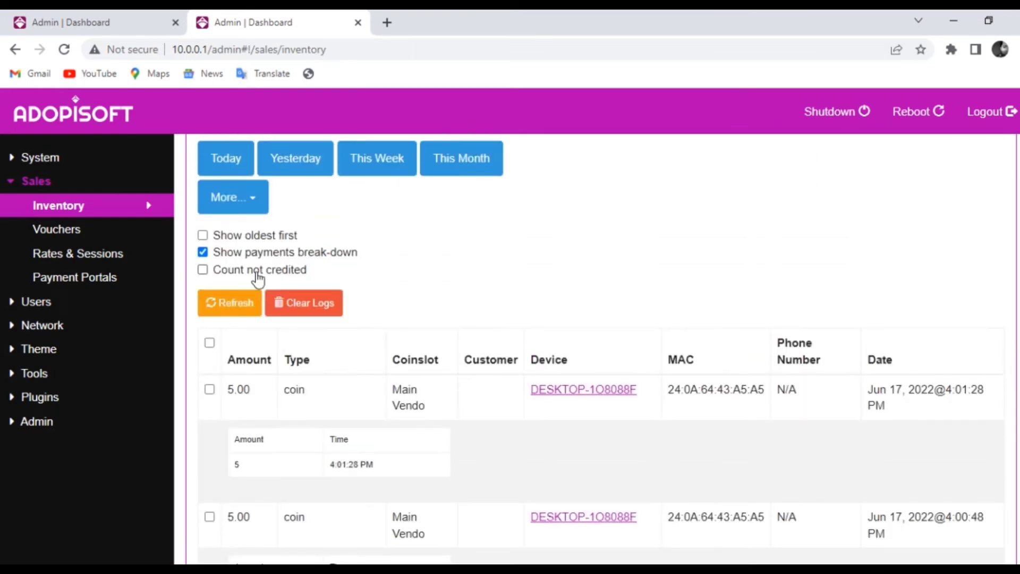
click(221, 258)
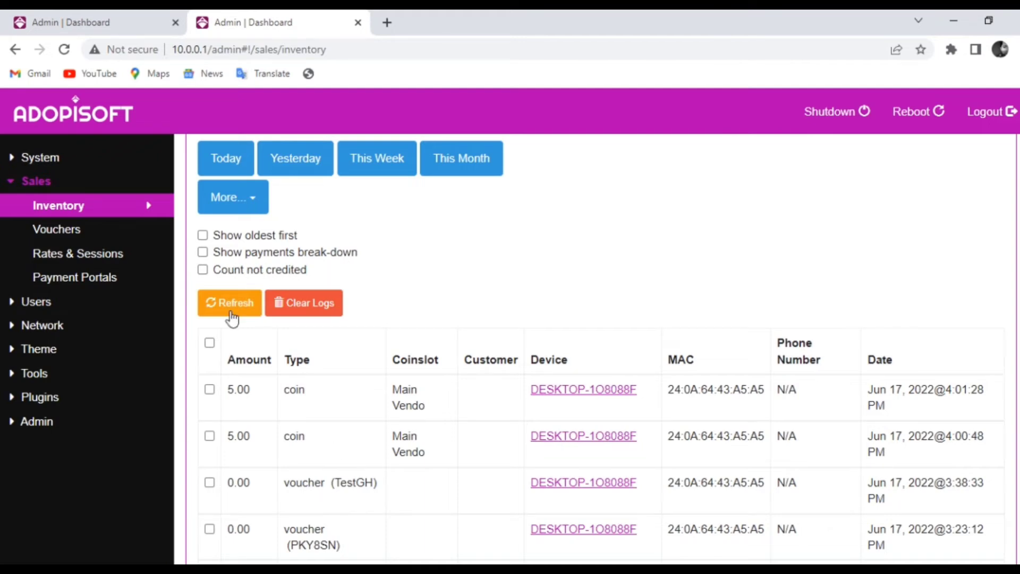
click(218, 277)
scroll(400, 445, down, 5)
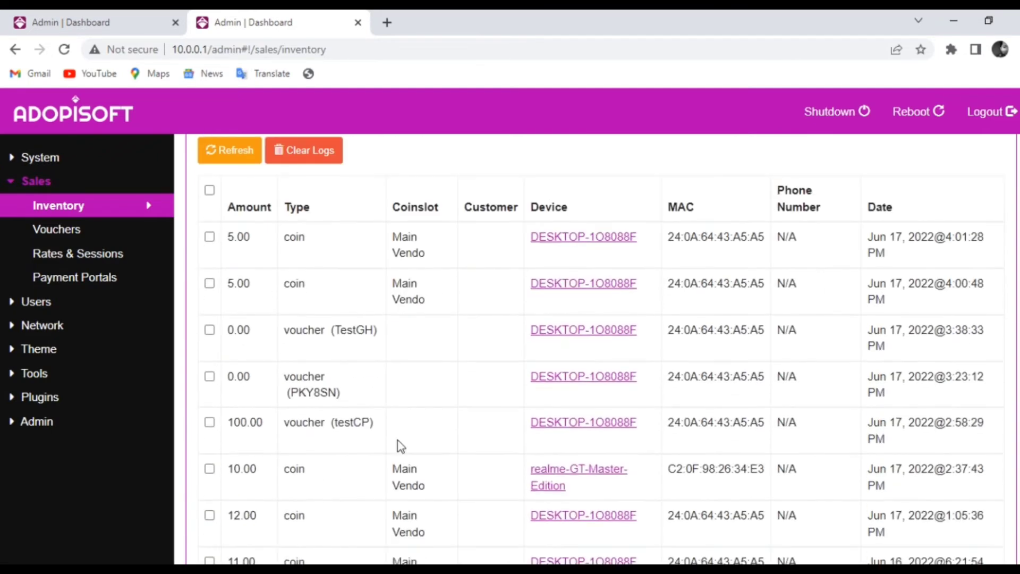
scroll(394, 433, down, 3)
scroll(399, 439, up, 8)
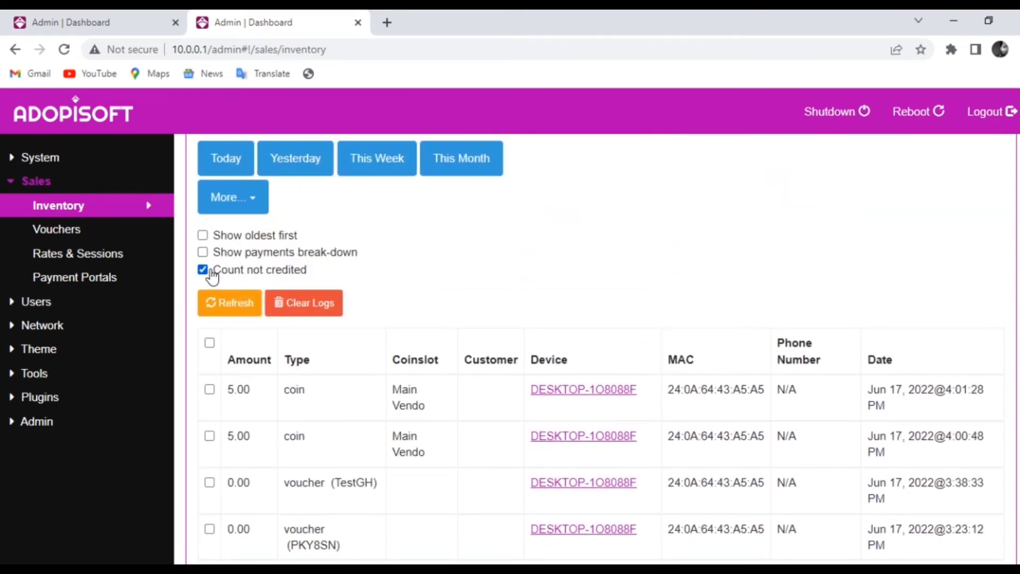
click(214, 275)
Download the Sales Report (.csv) and open the downloaded file from Chrome's download bar.
scroll(449, 436, down, 2)
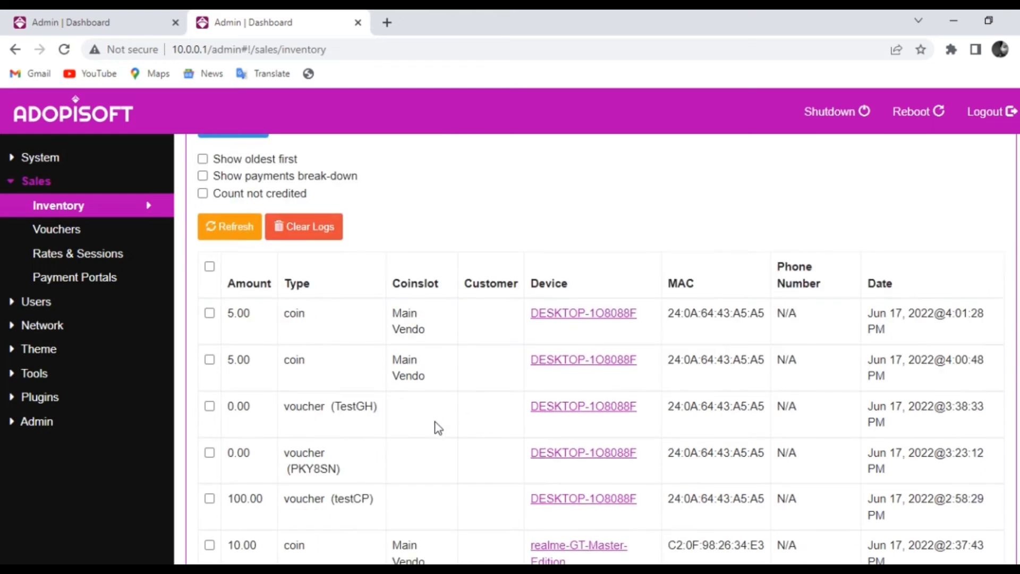
scroll(456, 378, down, 7)
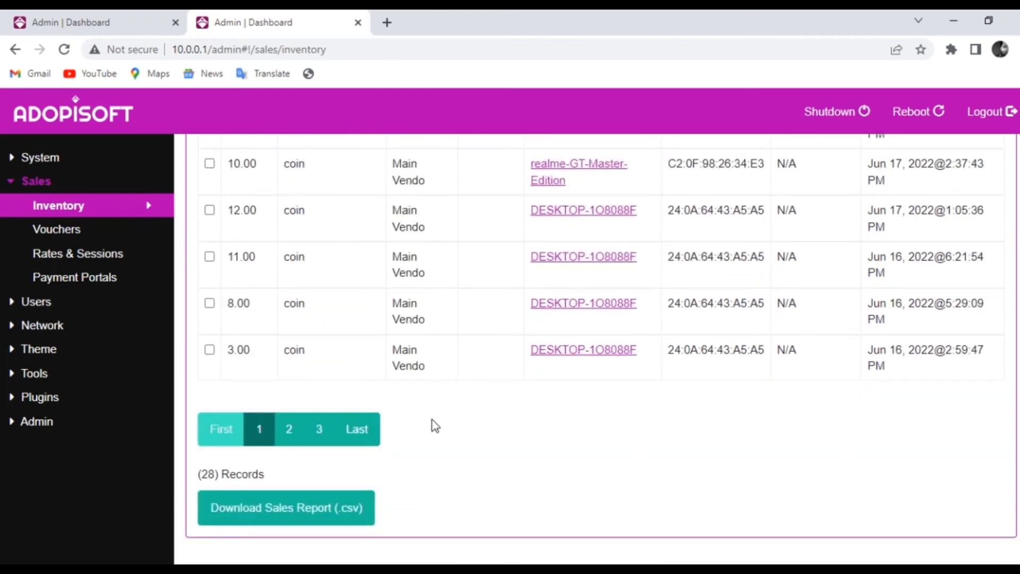
click(281, 518)
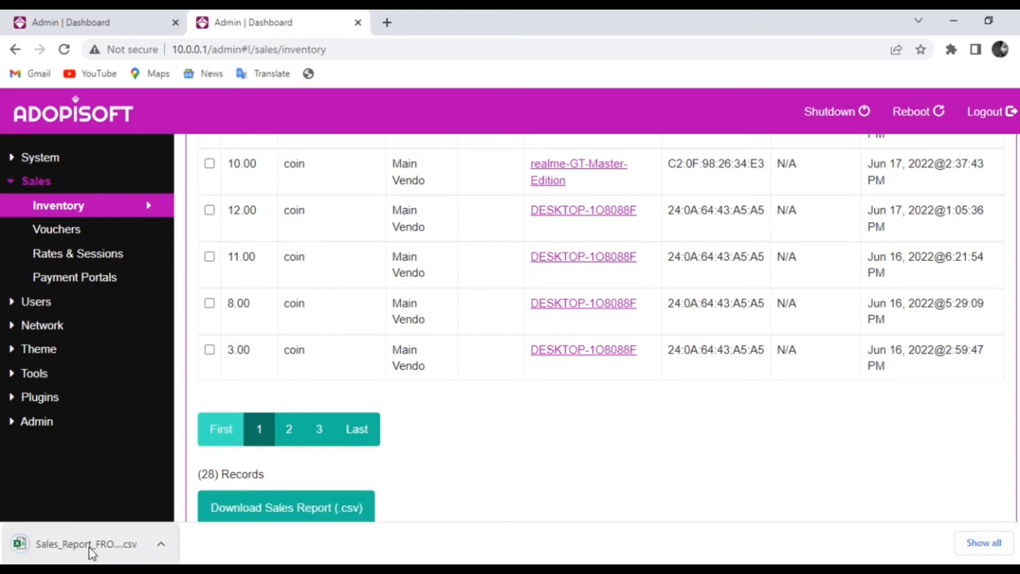
click(91, 547)
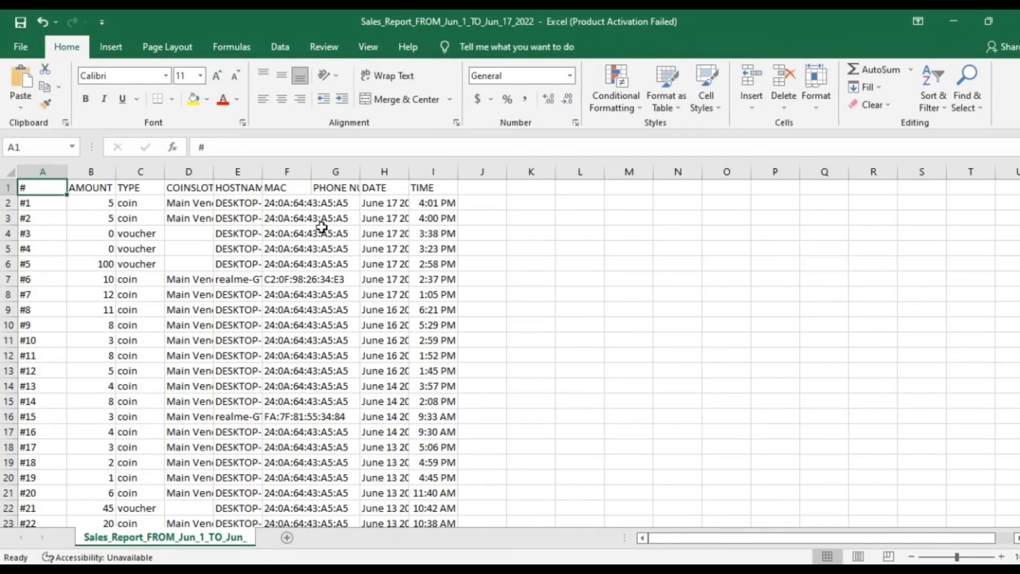
Widen columns H, G and B so dates, phone numbers and amounts show fully.
drag(409, 172, 466, 172)
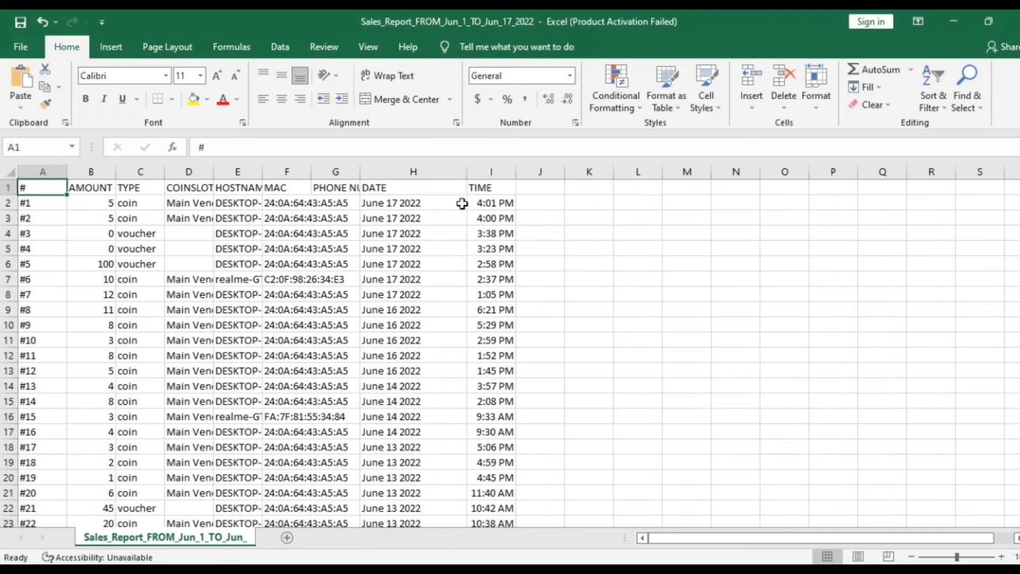
double_click(358, 176)
drag(121, 177, 165, 175)
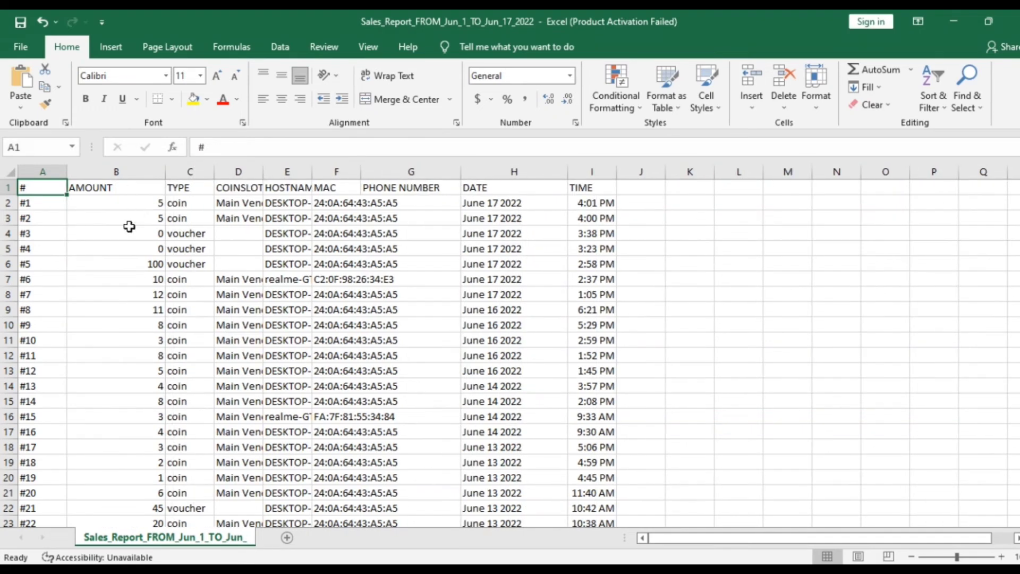
click(135, 203)
Review the sheet's SUMMARY lines: TOTAL 387, FROM DATE and TO DATE.
scroll(124, 279, down, 3)
scroll(124, 279, down, 2)
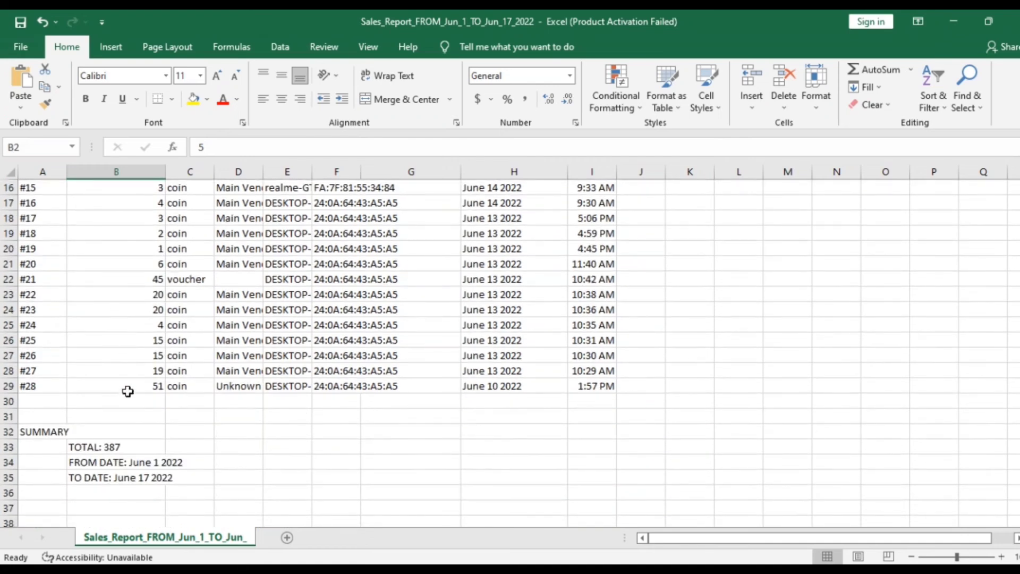
scroll(128, 473, down, 1)
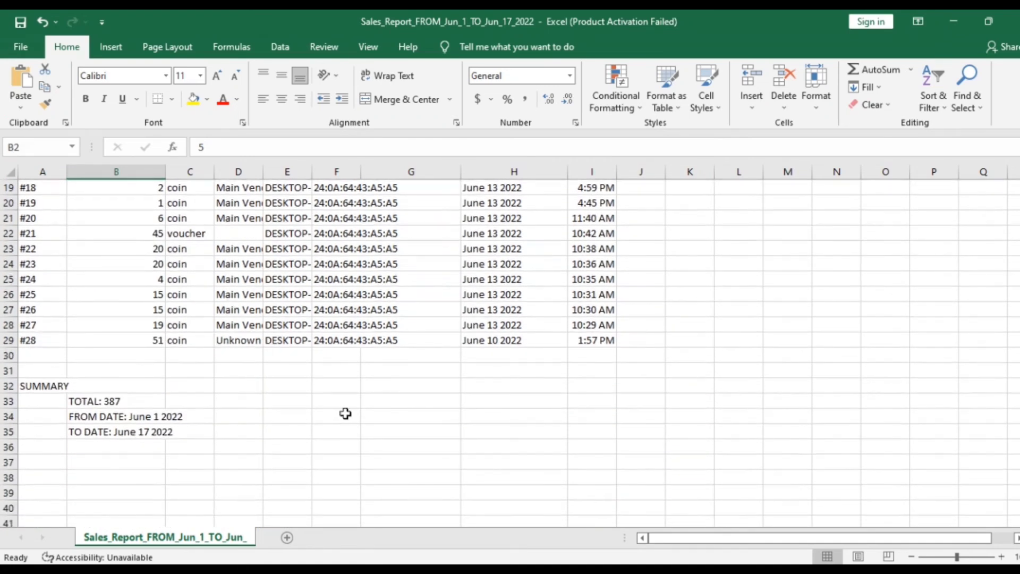
click(330, 432)
scroll(303, 449, up, 1)
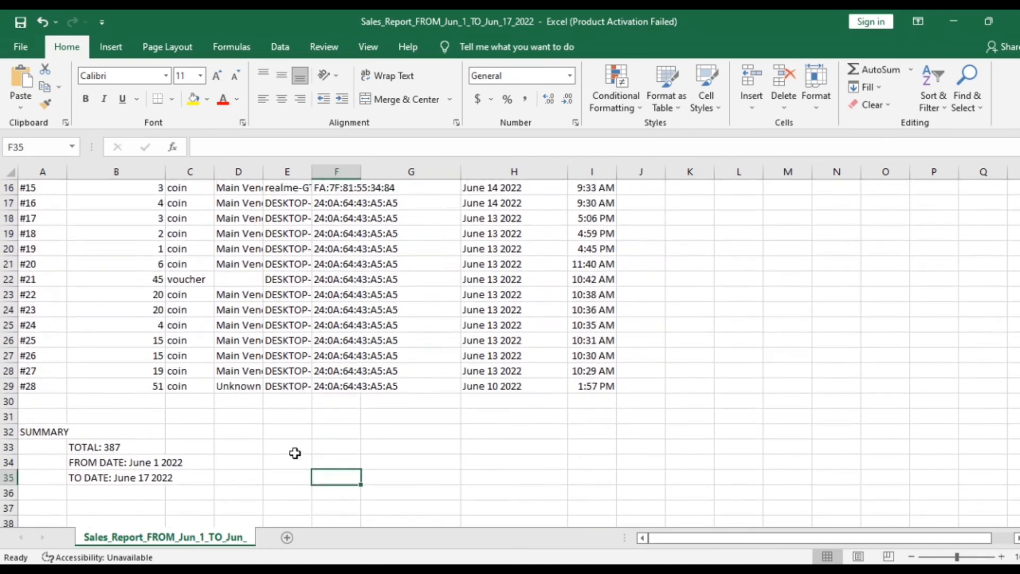
click(133, 482)
click(114, 461)
click(110, 446)
scroll(327, 363, up, 5)
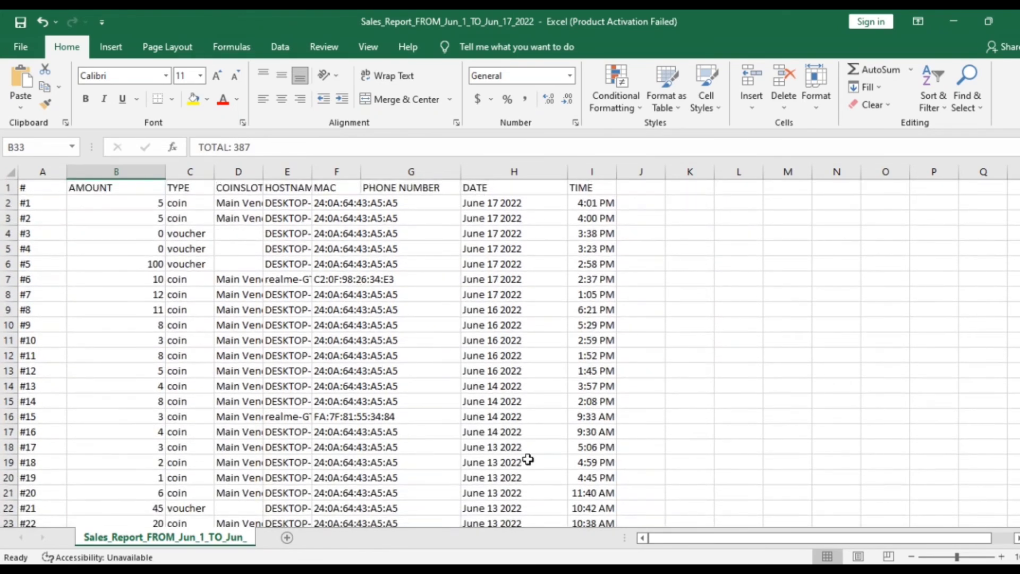
Switch from the Excel workbooks back to the dashboard's Sales Inventory page in Chrome.
mouse_move(654, 569)
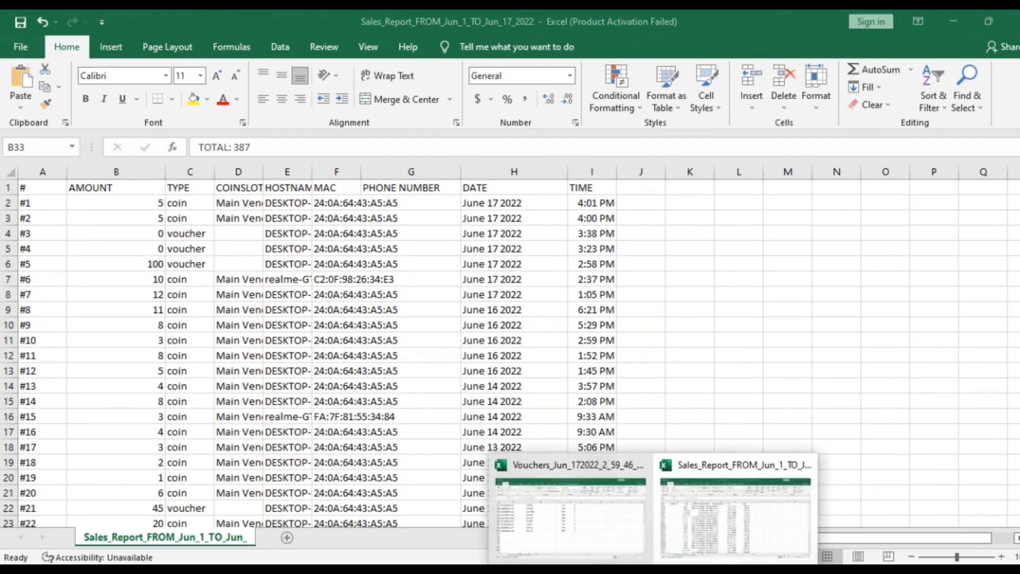
click(604, 553)
click(699, 530)
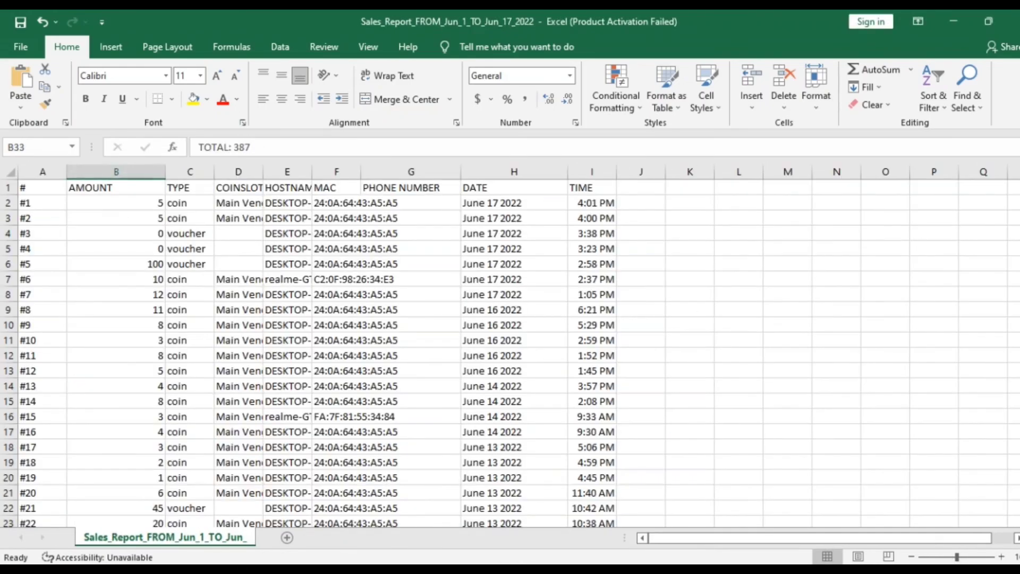
click(606, 559)
scroll(352, 294, up, 15)
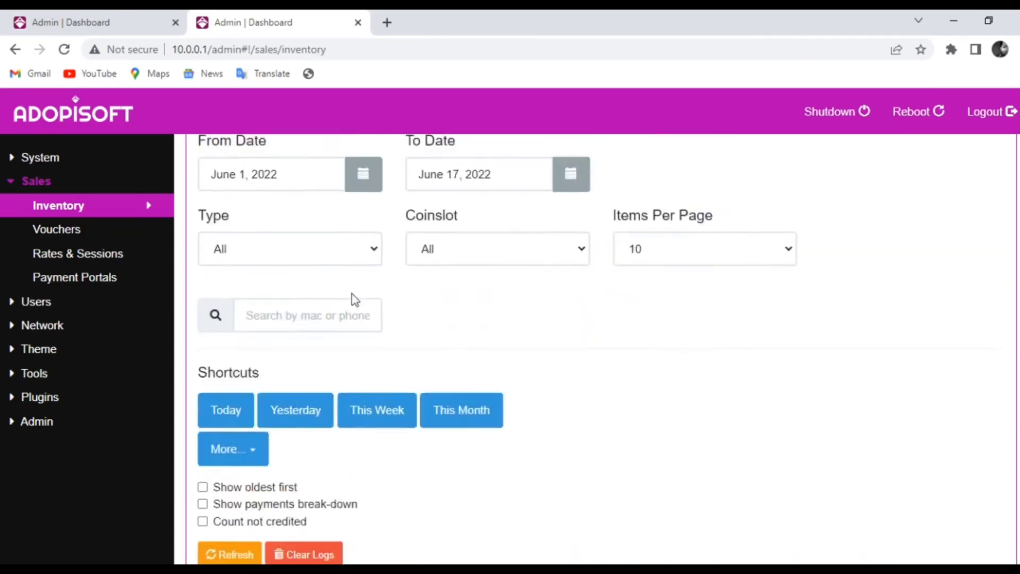